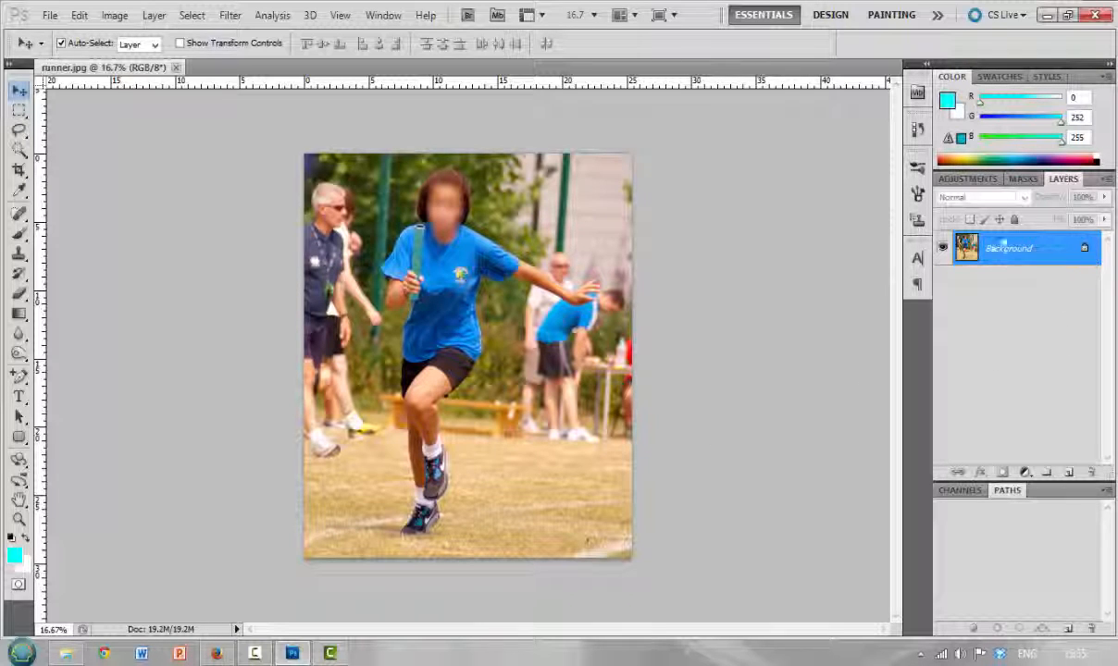
Place the runner image from the PSD Tuts folder into the open runner.jpg document.
{"action": "left_click_drag", "start_coordinate": [969, 257], "coordinate": [937, 269]}
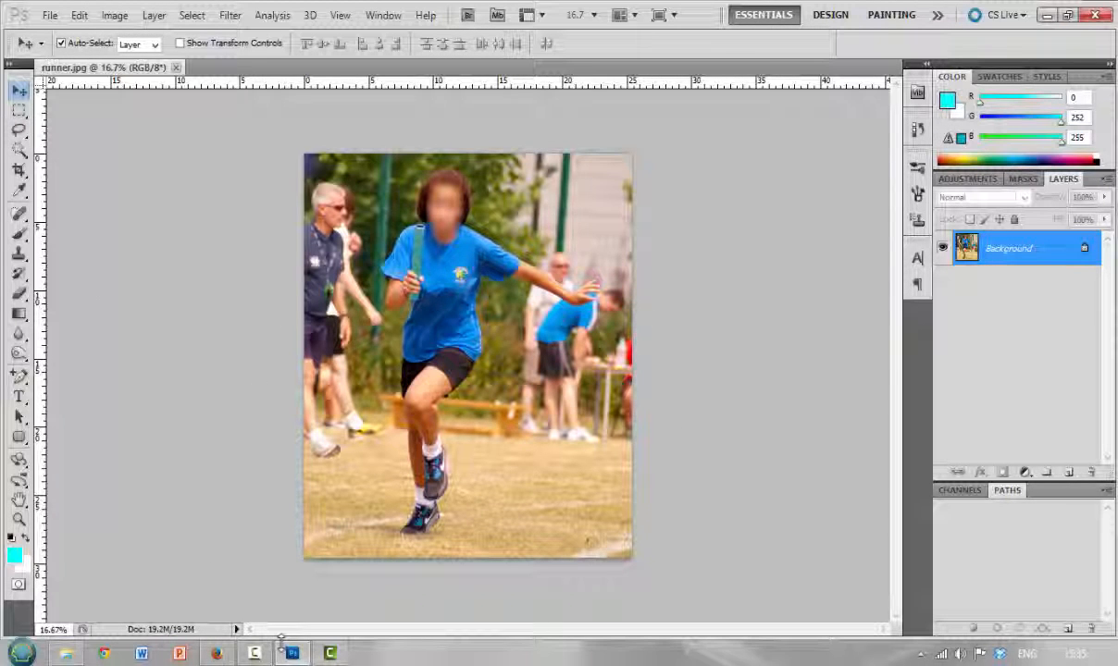
{"action": "left_click", "coordinate": [65, 653]}
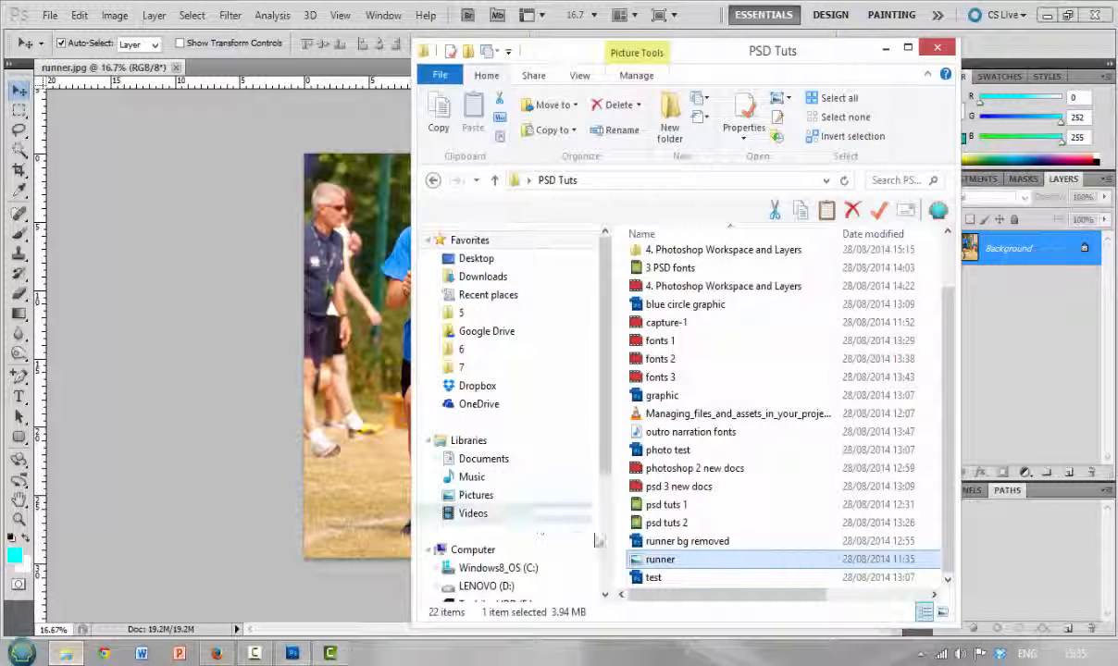
{"action": "left_click_drag", "start_coordinate": [635, 564], "coordinate": [327, 459]}
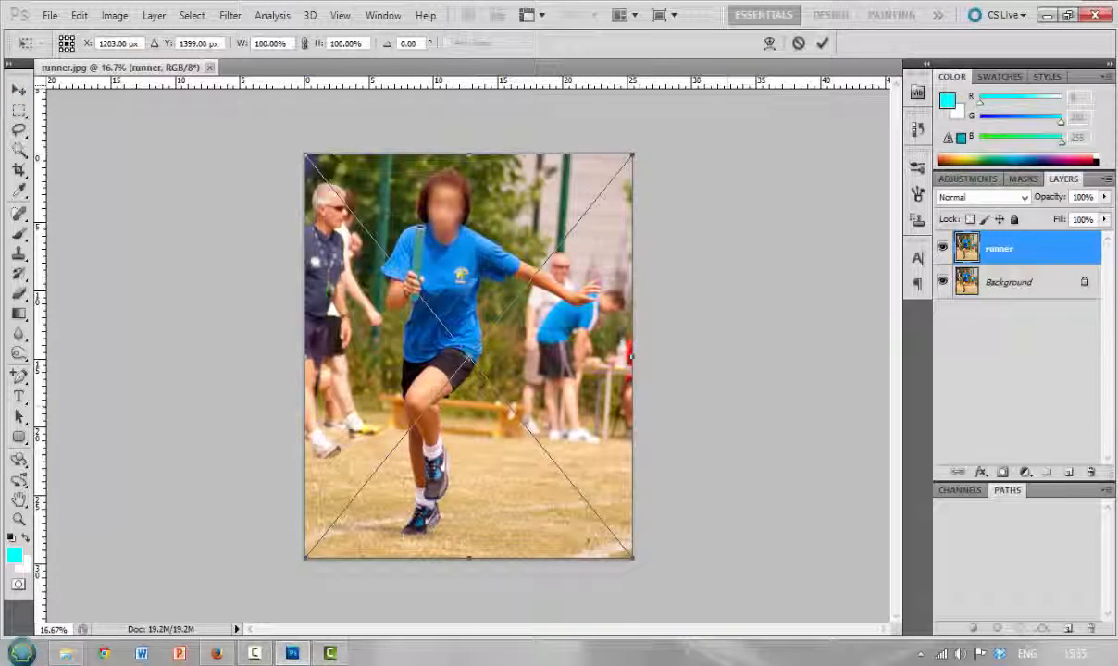
Scale down and reposition the placed runner picture within the photo, commit the placement, and hide its layer.
{"action": "left_click_drag", "start_coordinate": [583, 363], "coordinate": [554, 346]}
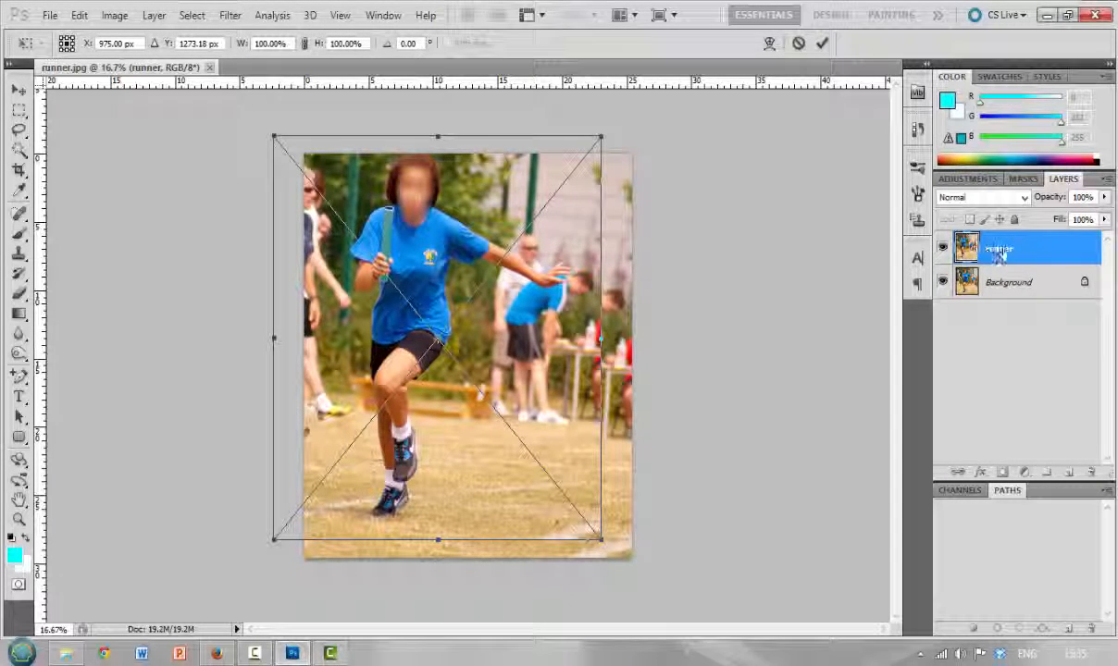
{"action": "mouse_move", "coordinate": [552, 334]}
{"action": "left_mouse_down"}
{"action": "mouse_move", "coordinate": [582, 351]}
{"action": "mouse_move", "coordinate": [560, 350]}
{"action": "mouse_move", "coordinate": [582, 348]}
{"action": "mouse_move", "coordinate": [556, 337]}
{"action": "left_mouse_up"}
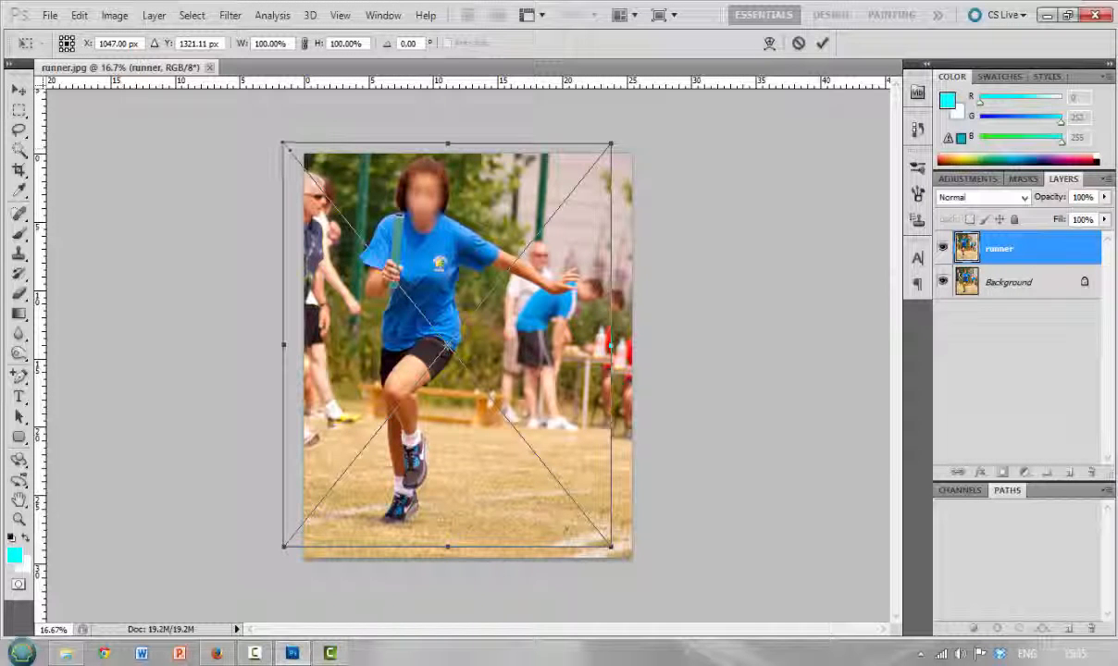
{"action": "left_click_drag", "start_coordinate": [285, 145], "coordinate": [317, 248]}
{"action": "left_click_drag", "start_coordinate": [496, 271], "coordinate": [478, 236]}
{"action": "key", "text": "Return"}
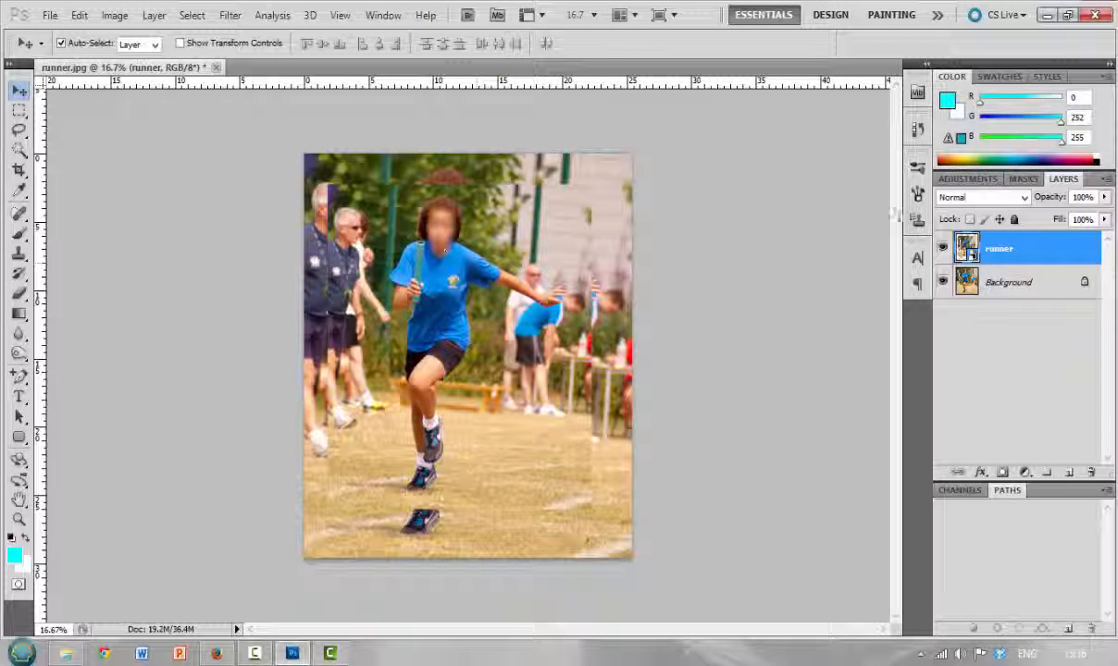
{"action": "left_click", "coordinate": [943, 248]}
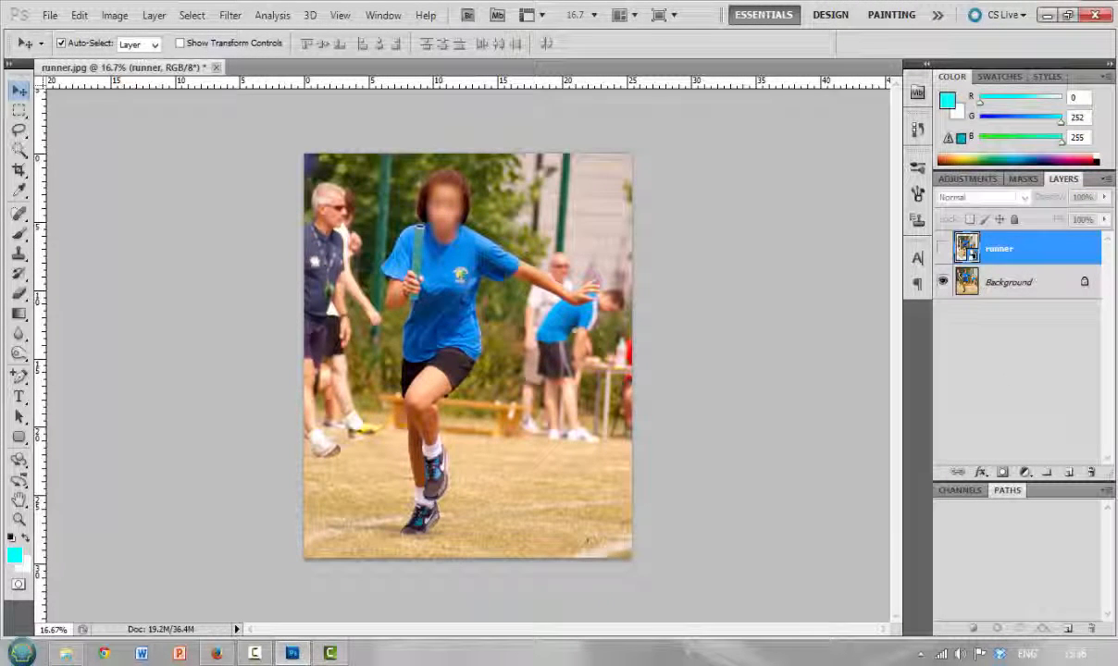
Convert the locked Background into a regular layer named Runner1.
{"action": "left_click", "coordinate": [1009, 282]}
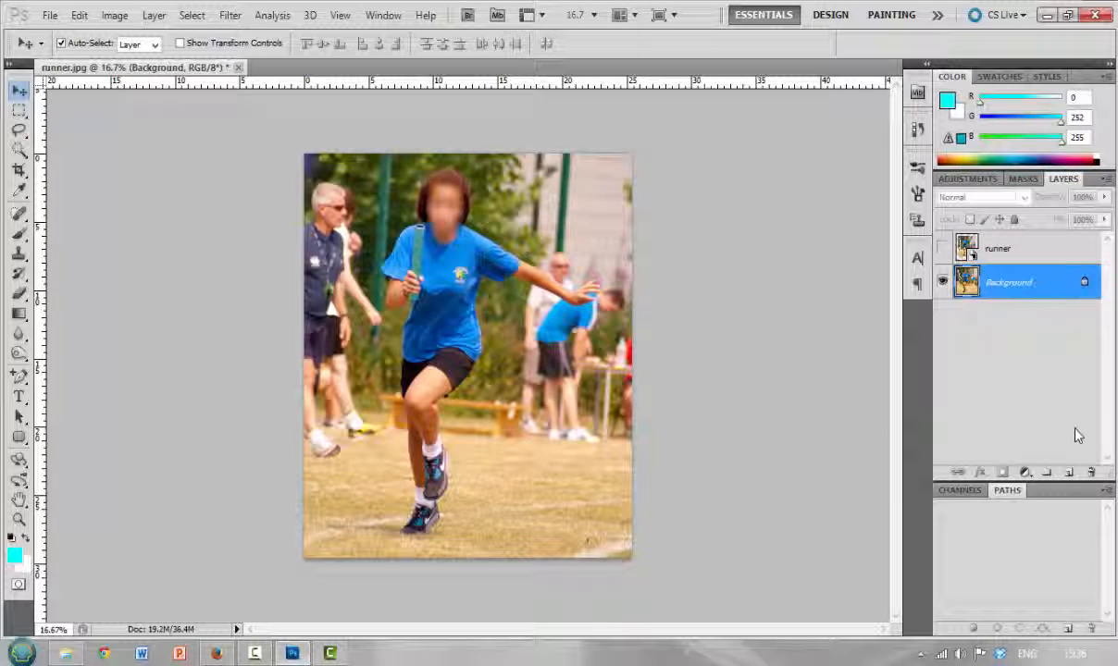
{"action": "double_click", "coordinate": [999, 283]}
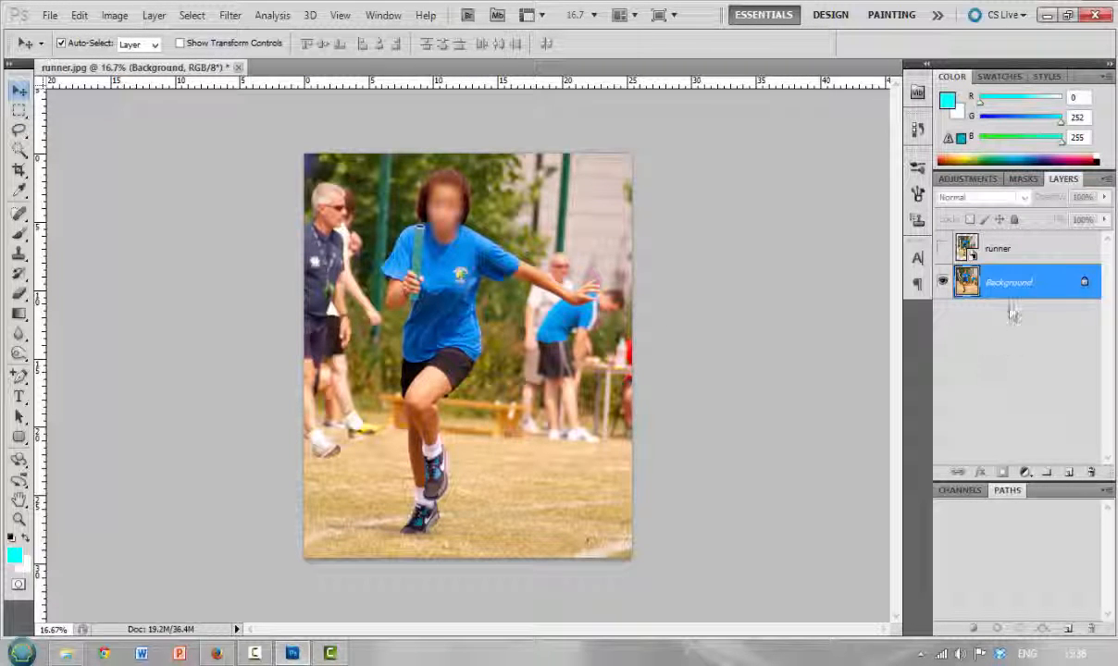
{"action": "double_click", "coordinate": [1006, 285]}
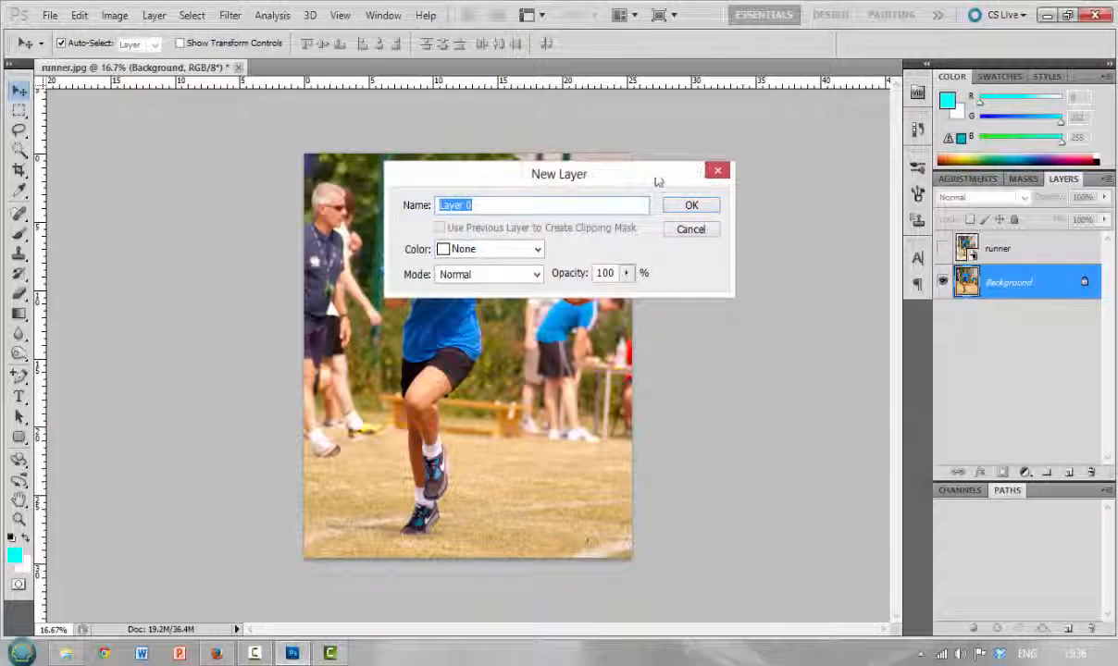
{"action": "left_click_drag", "start_coordinate": [658, 181], "coordinate": [768, 309]}
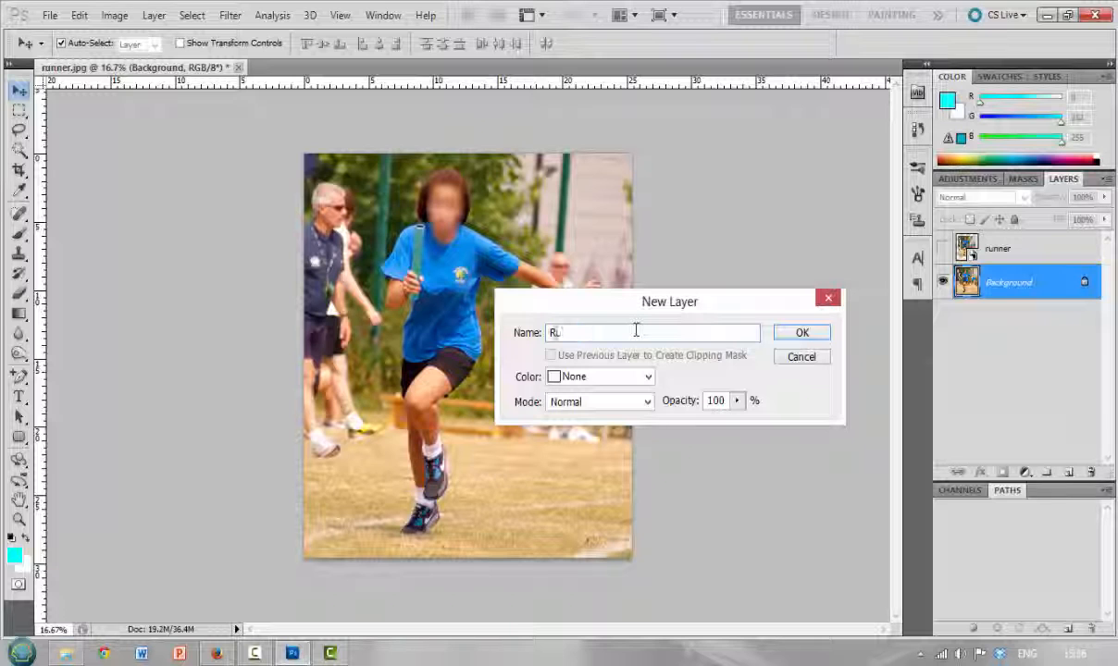
{"action": "type", "text": "Runner11"}
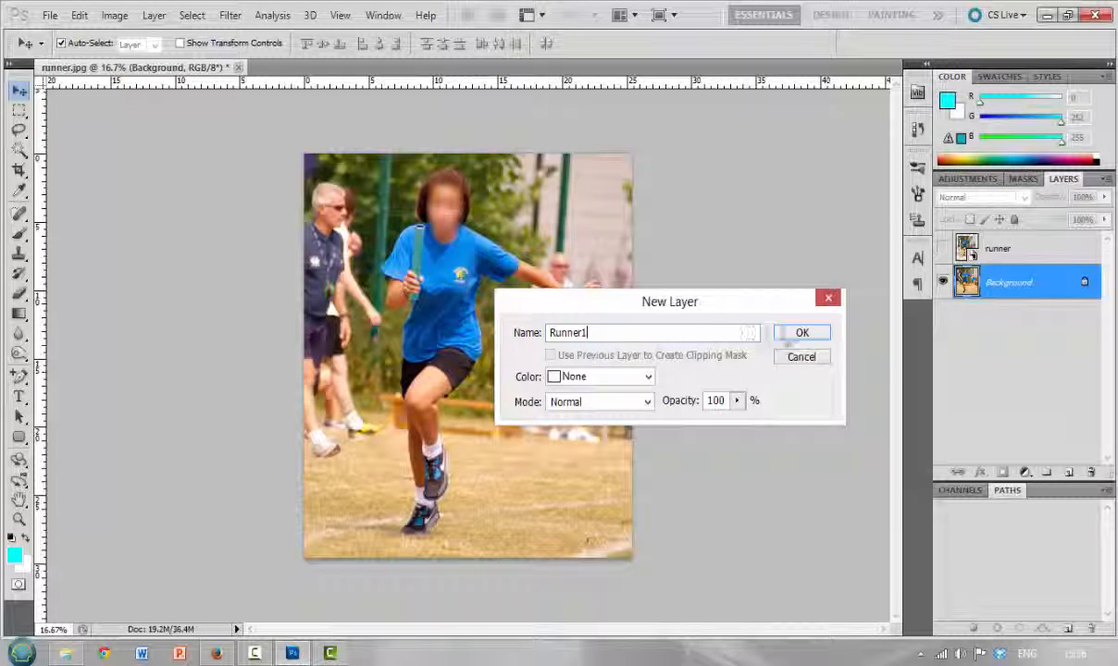
{"action": "left_click", "coordinate": [803, 334]}
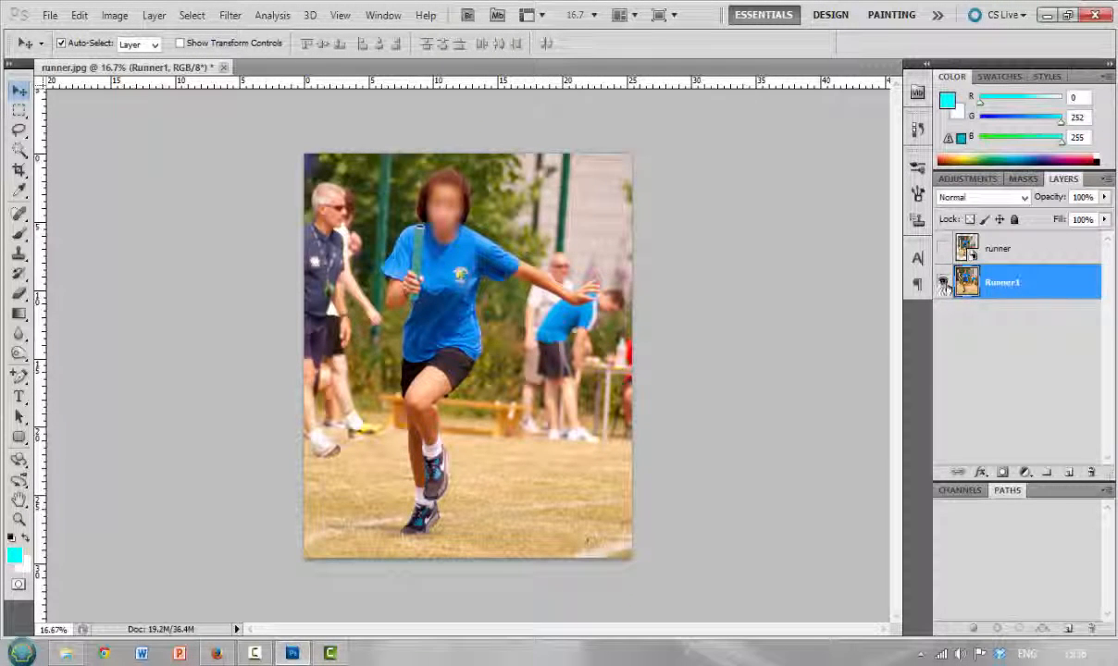
Temporarily show the placed runner layer and move its picture slightly to the right and up.
{"action": "left_click", "coordinate": [1013, 254]}
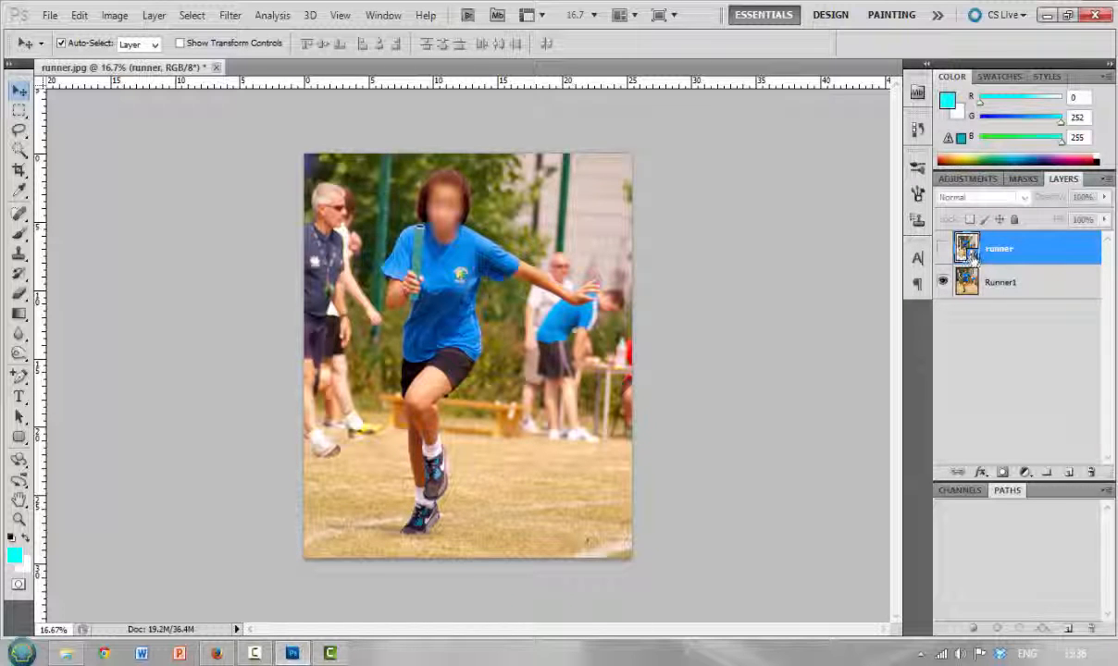
{"action": "left_click", "coordinate": [942, 248]}
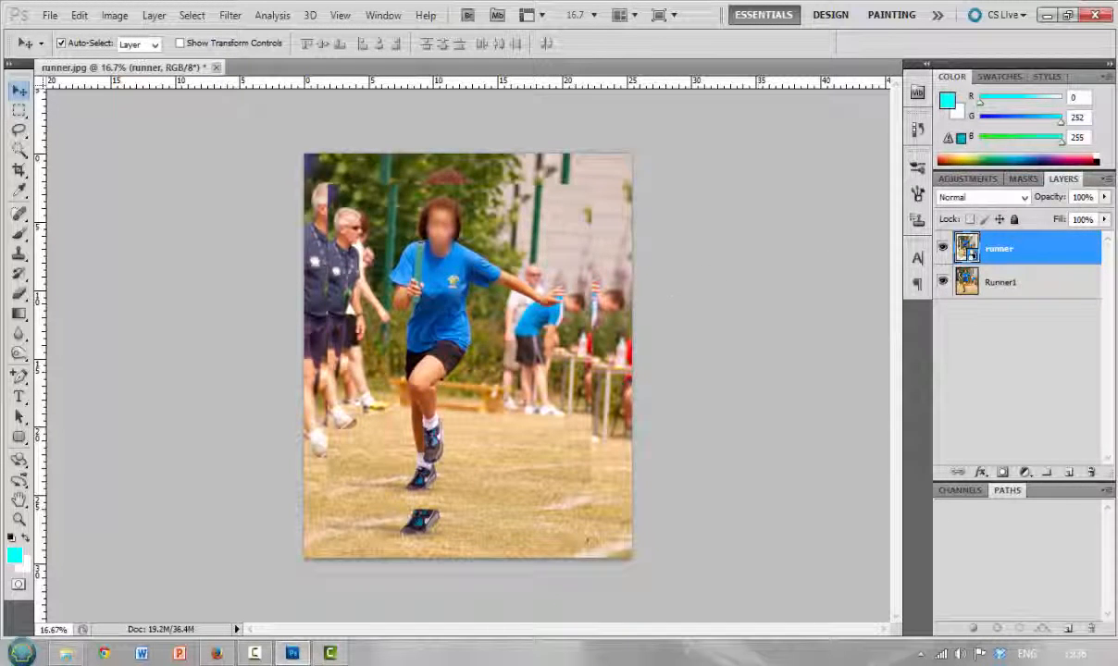
{"action": "mouse_move", "coordinate": [499, 330]}
{"action": "left_mouse_down"}
{"action": "mouse_move", "coordinate": [523, 337]}
{"action": "mouse_move", "coordinate": [476, 345]}
{"action": "mouse_move", "coordinate": [516, 322]}
{"action": "left_mouse_up"}
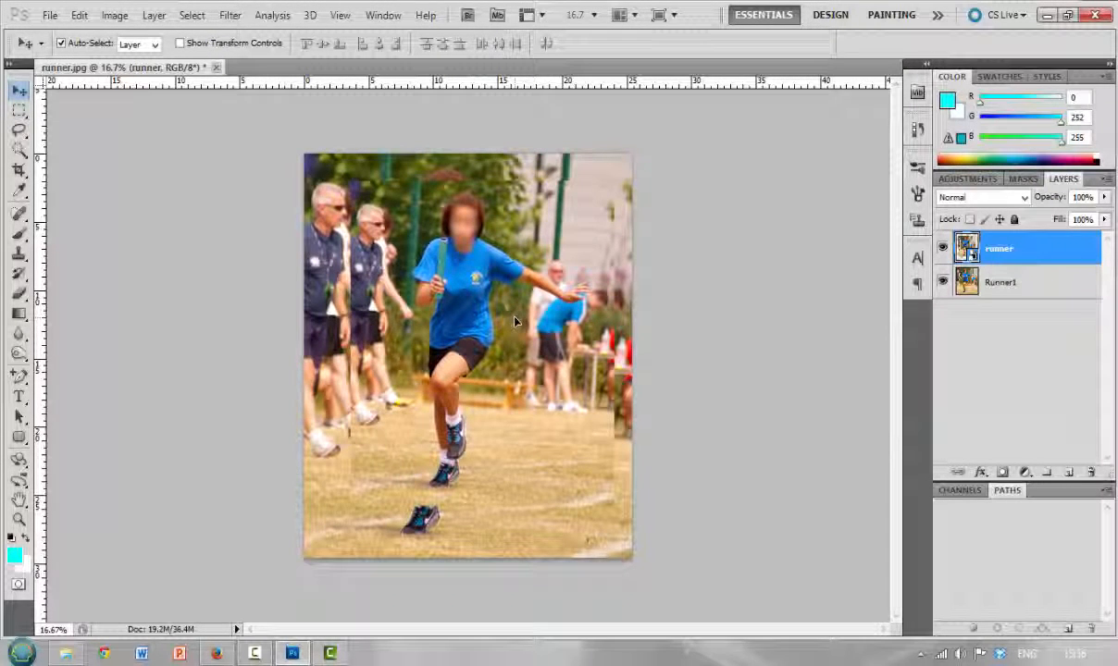
{"action": "left_click", "coordinate": [944, 250]}
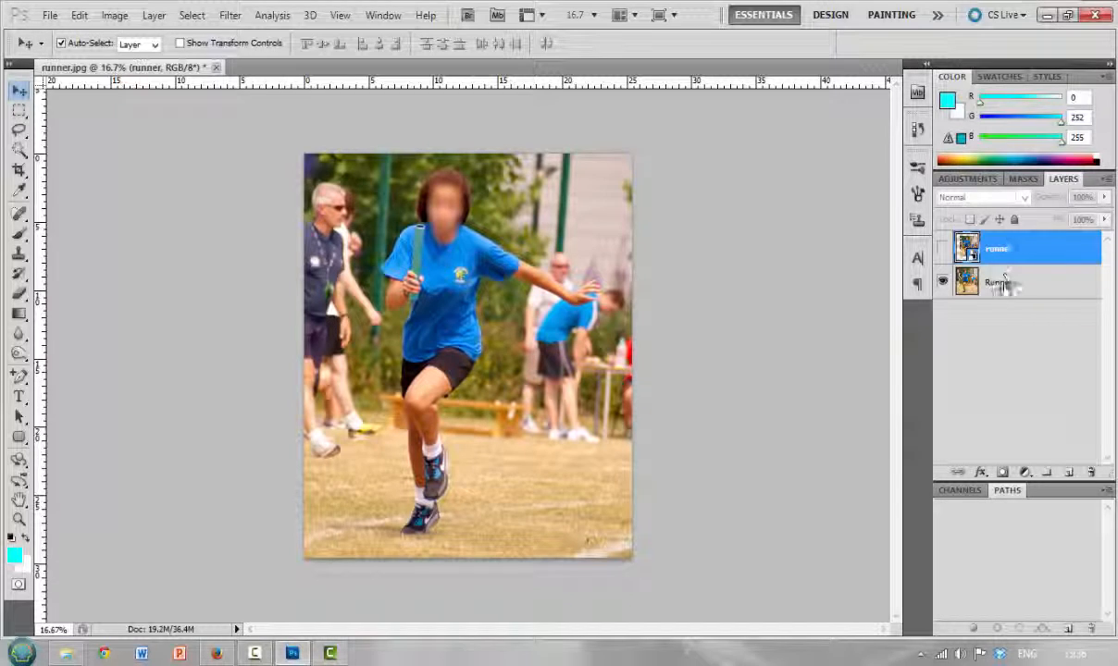
Examine the layer options available for the Runner1 layer and its thumbnail.
{"action": "left_click", "coordinate": [1005, 289]}
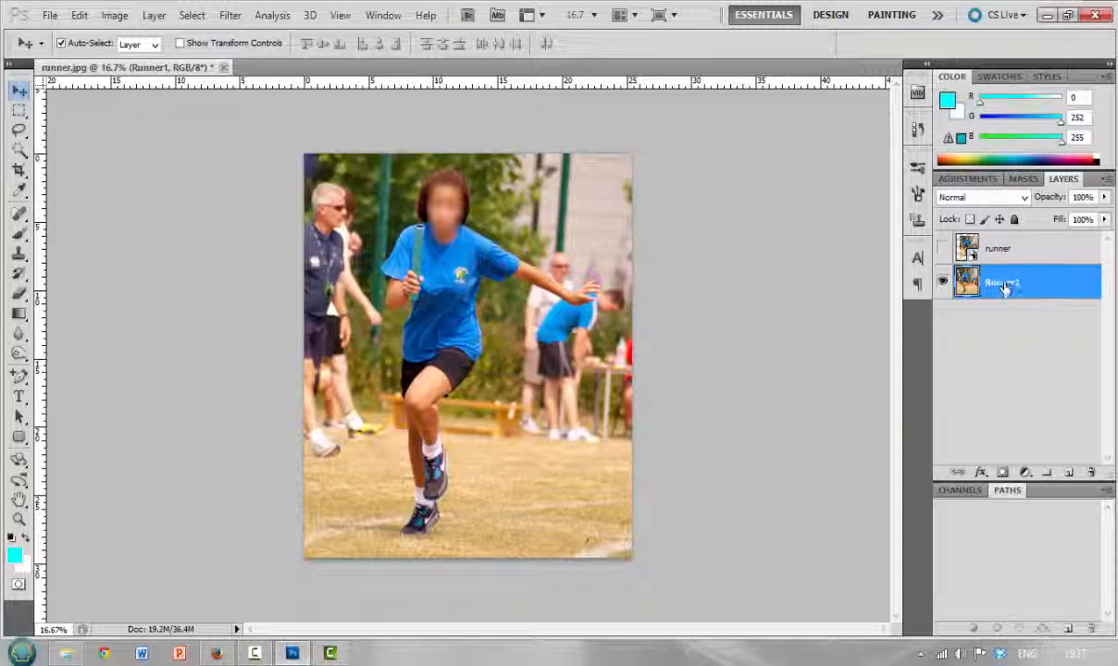
{"action": "right_click", "coordinate": [1005, 289]}
{"action": "left_click", "coordinate": [1044, 292]}
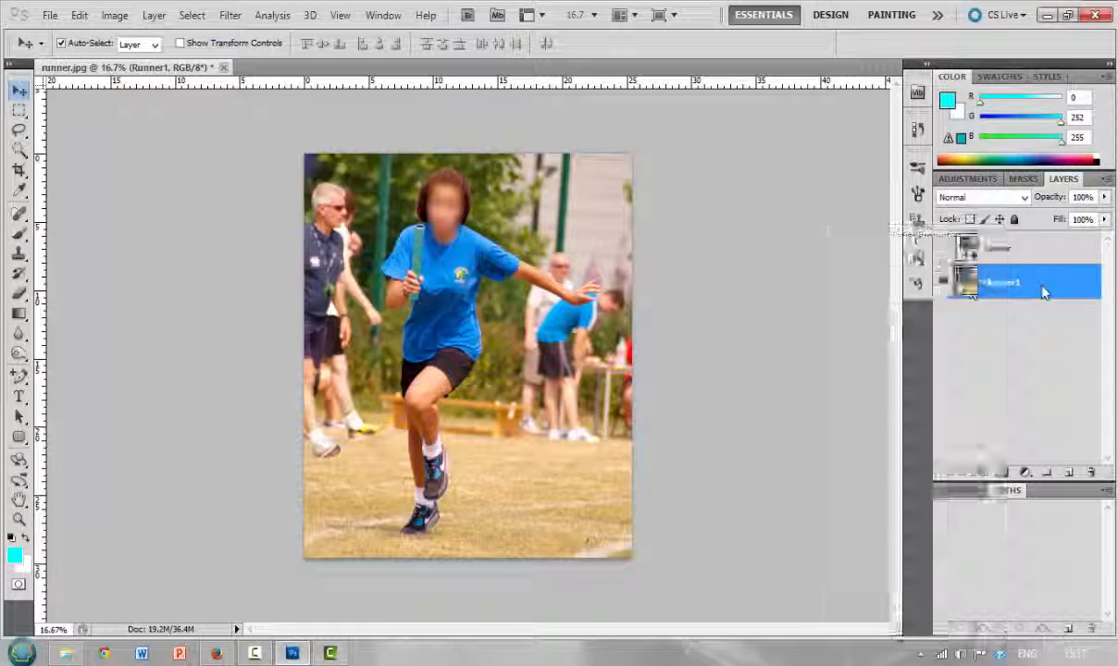
{"action": "right_click", "coordinate": [1044, 293]}
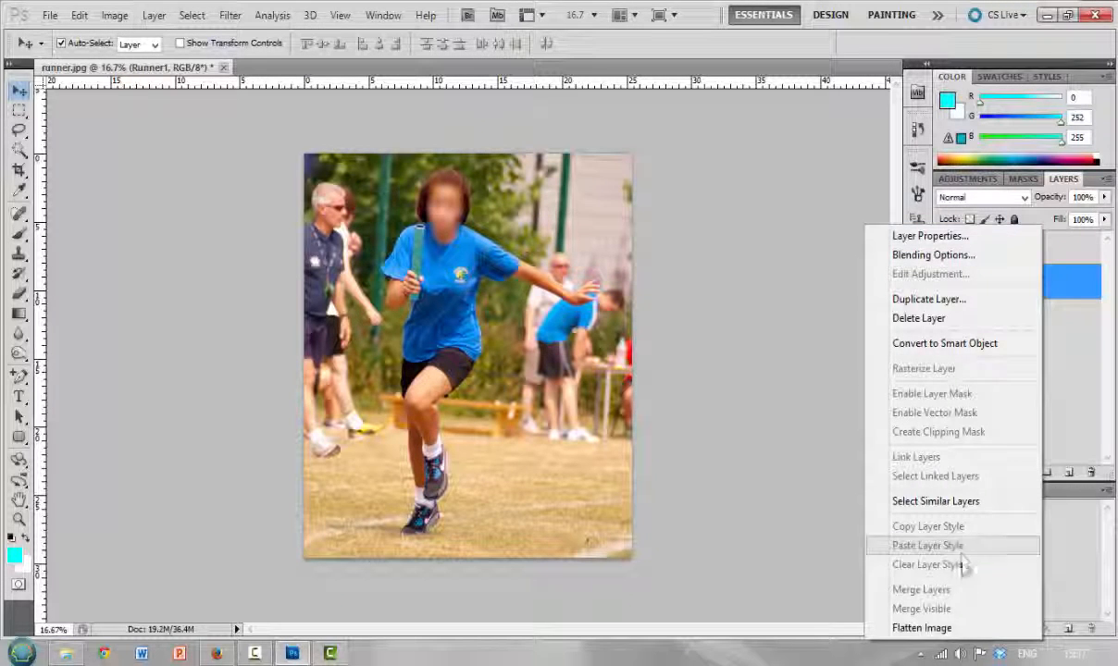
{"action": "left_click", "coordinate": [1078, 375]}
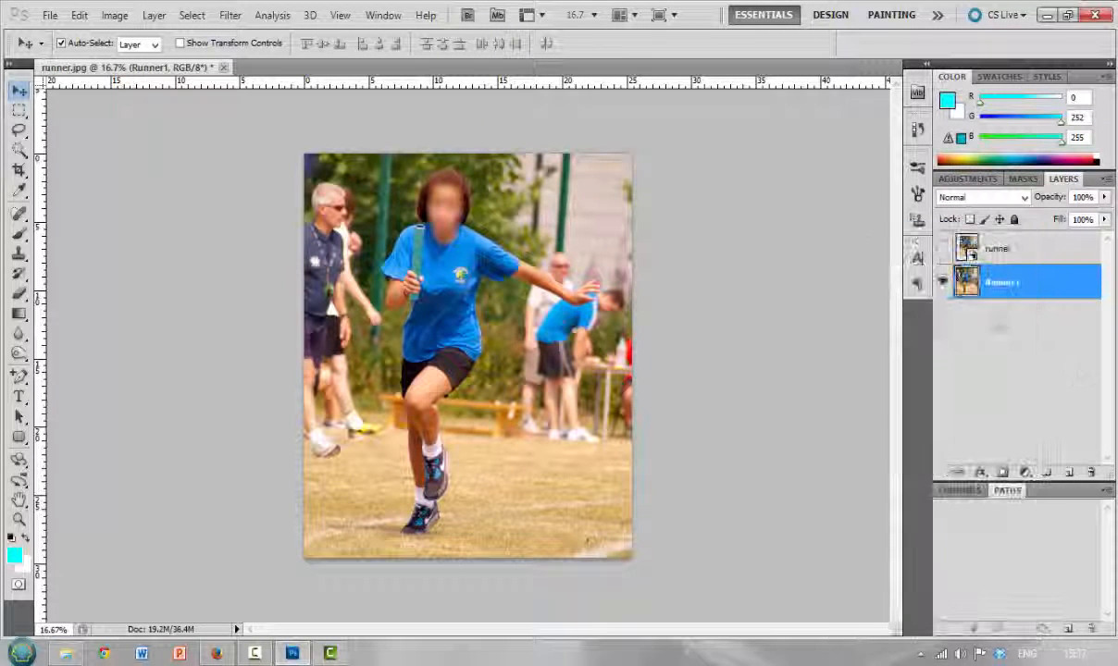
{"action": "right_click", "coordinate": [969, 286]}
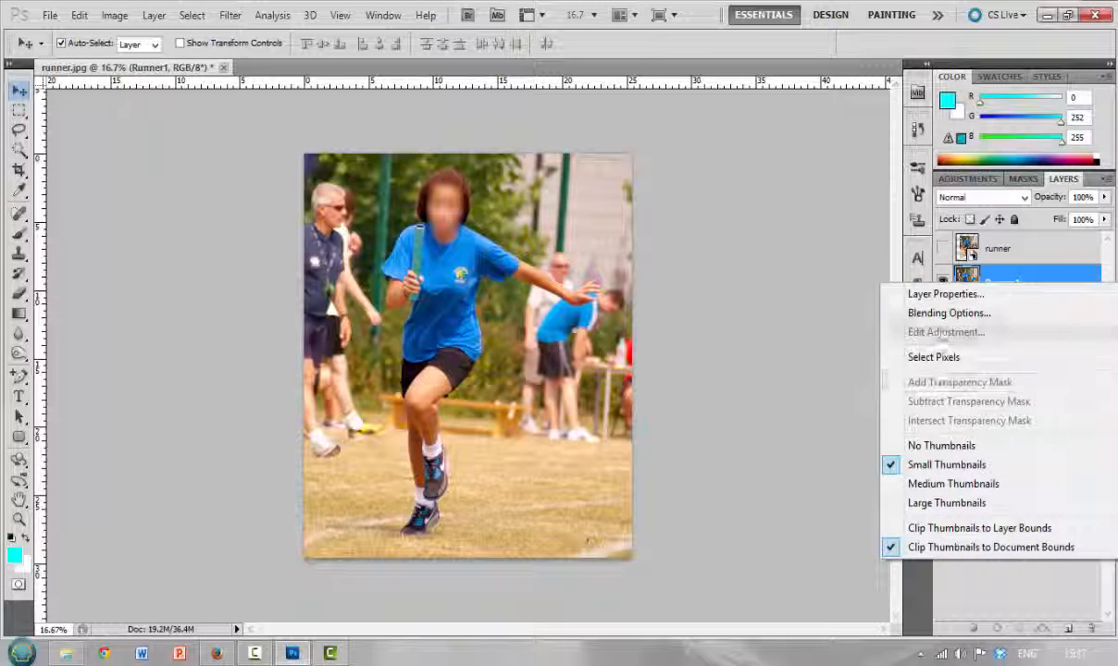
{"action": "left_click", "coordinate": [971, 277]}
{"action": "right_click", "coordinate": [970, 276]}
{"action": "left_click", "coordinate": [1030, 270]}
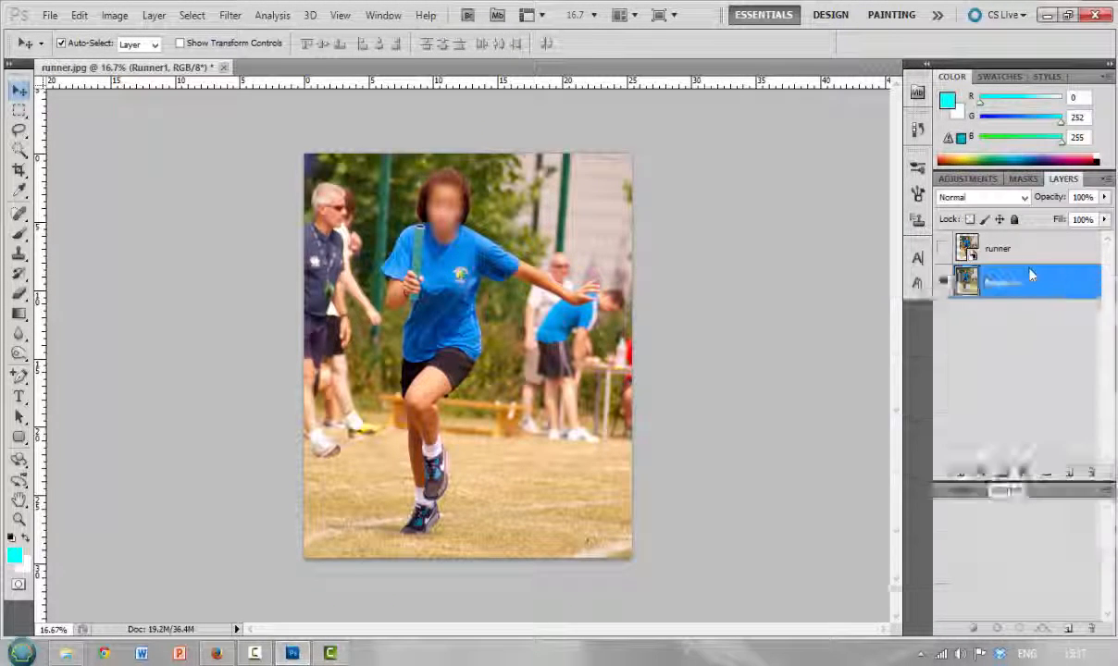
{"action": "right_click", "coordinate": [1031, 274]}
{"action": "left_click", "coordinate": [1046, 388]}
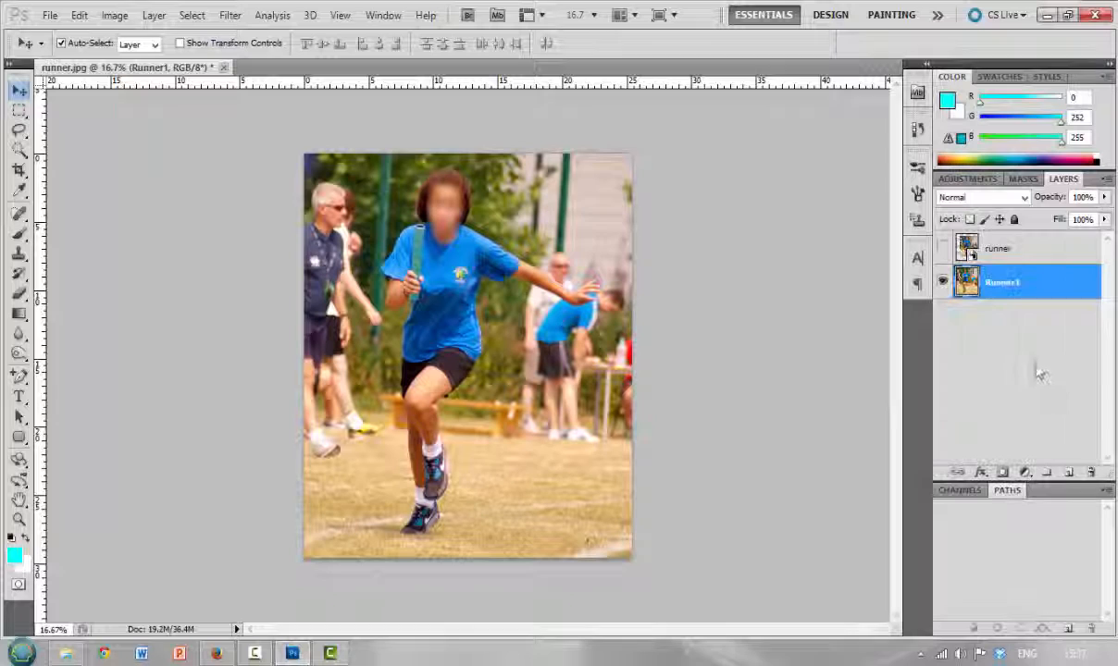
Rasterize the placed runner smart object layer.
{"action": "left_click", "coordinate": [1011, 252]}
{"action": "right_click", "coordinate": [1012, 255]}
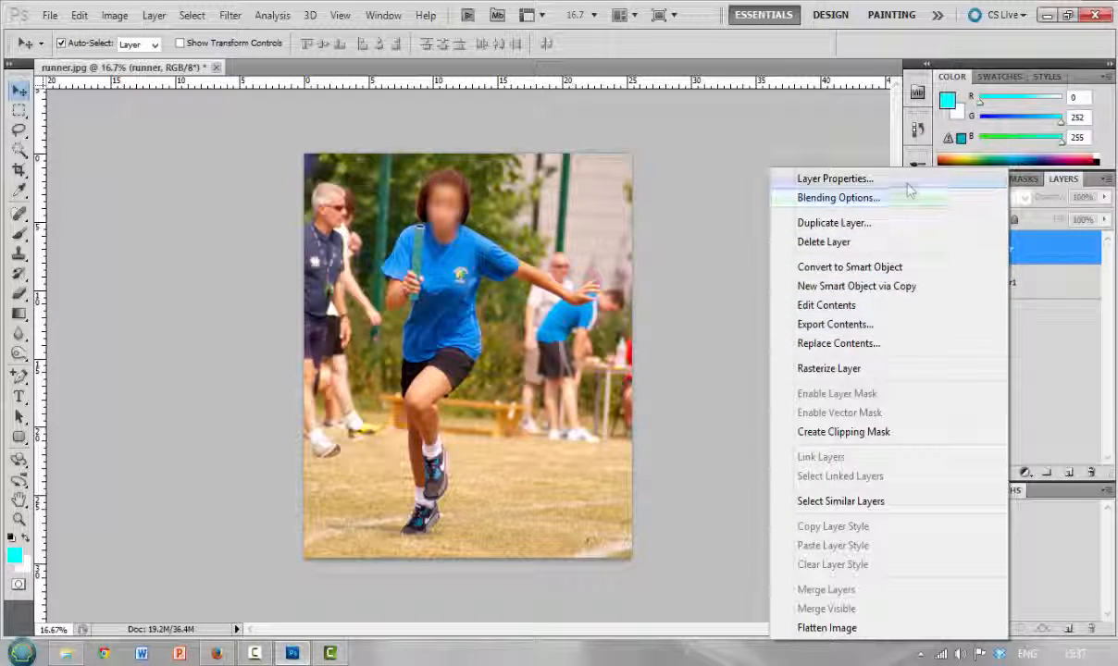
{"action": "left_click", "coordinate": [1044, 351]}
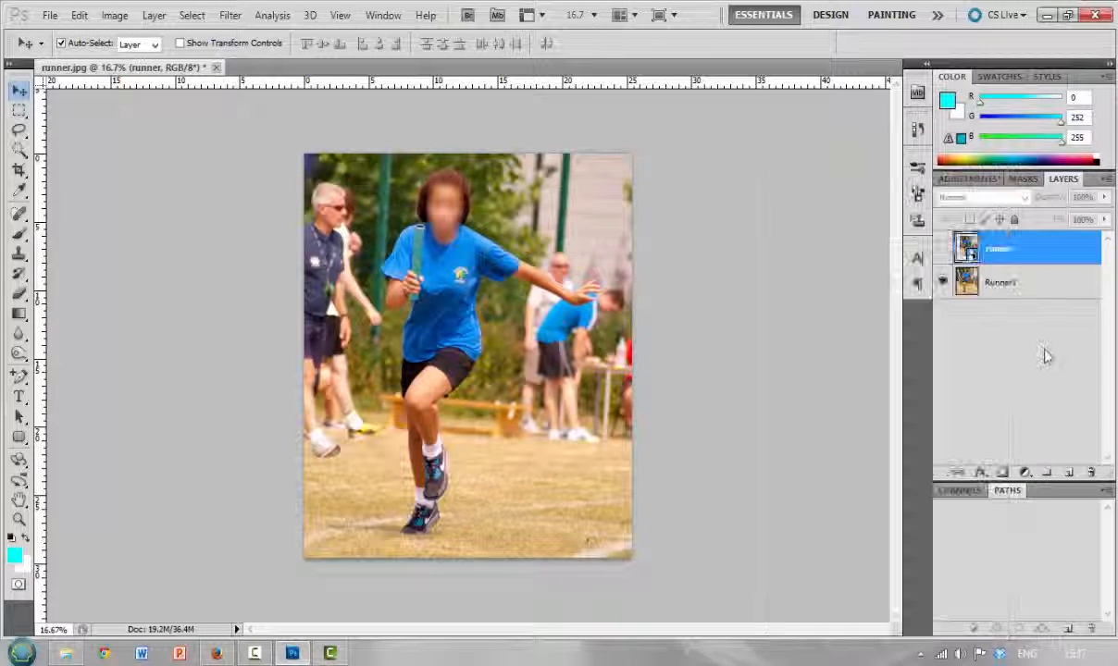
{"action": "right_click", "coordinate": [968, 248]}
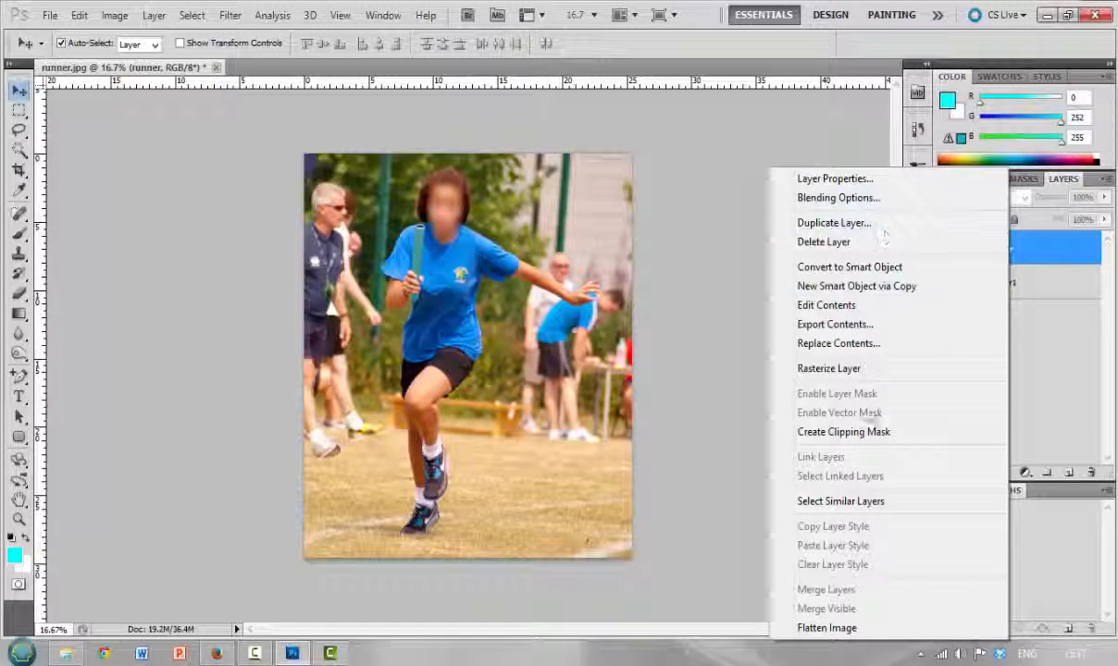
{"action": "left_click", "coordinate": [856, 370]}
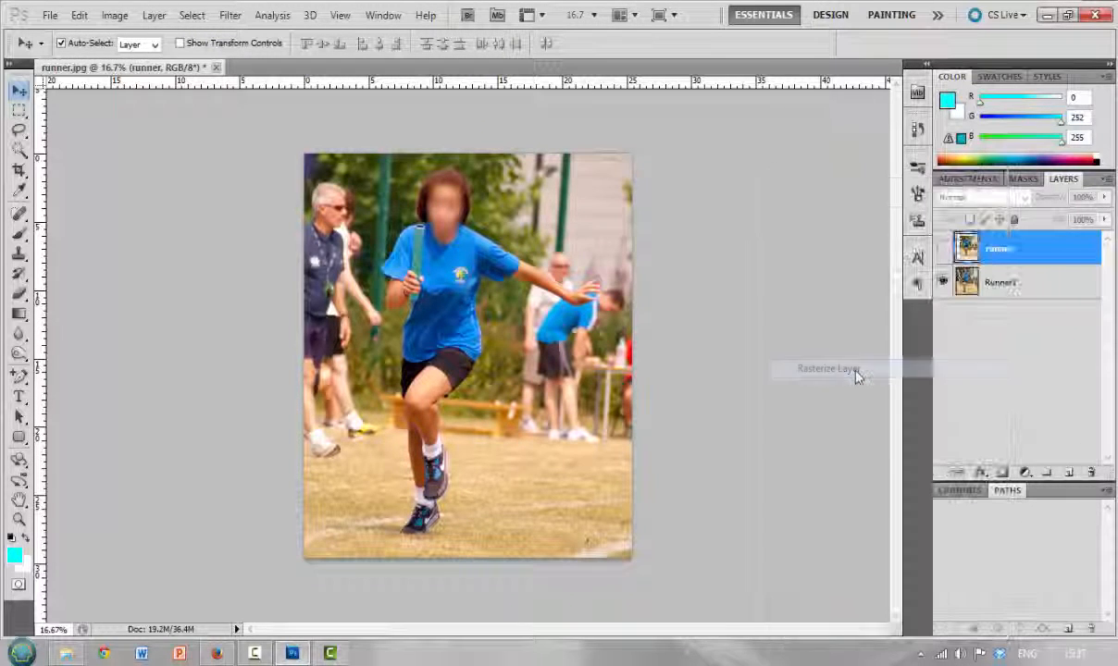
Compare the runner and Runner1 layers by toggling their visibility, and delete the rasterized runner layer.
{"action": "left_click", "coordinate": [943, 282]}
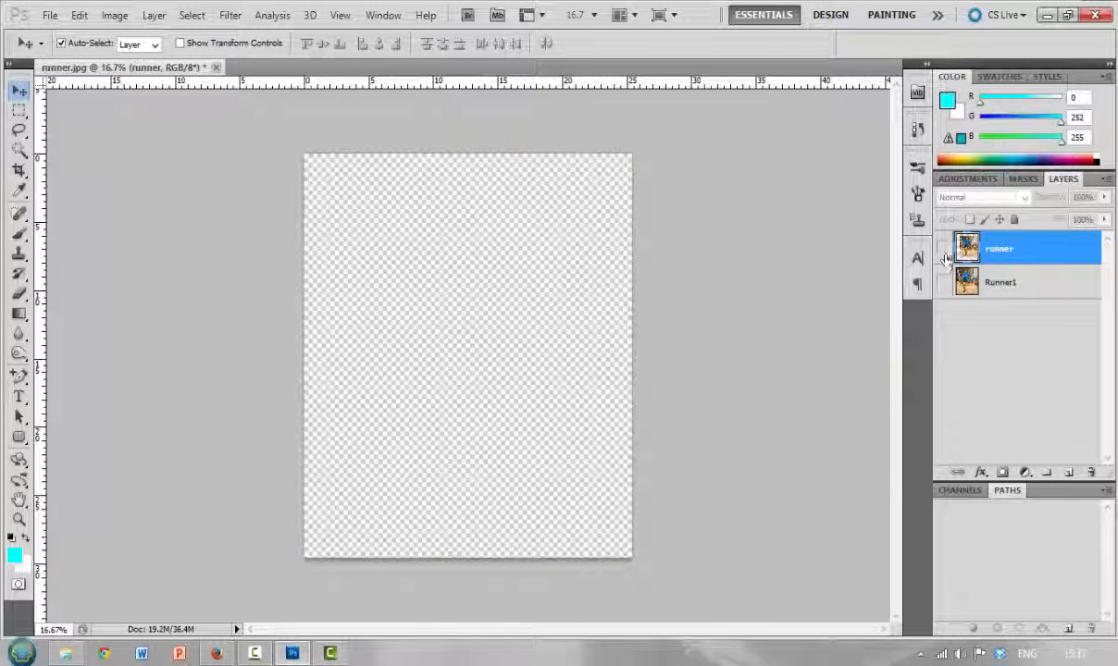
{"action": "left_click", "coordinate": [943, 248]}
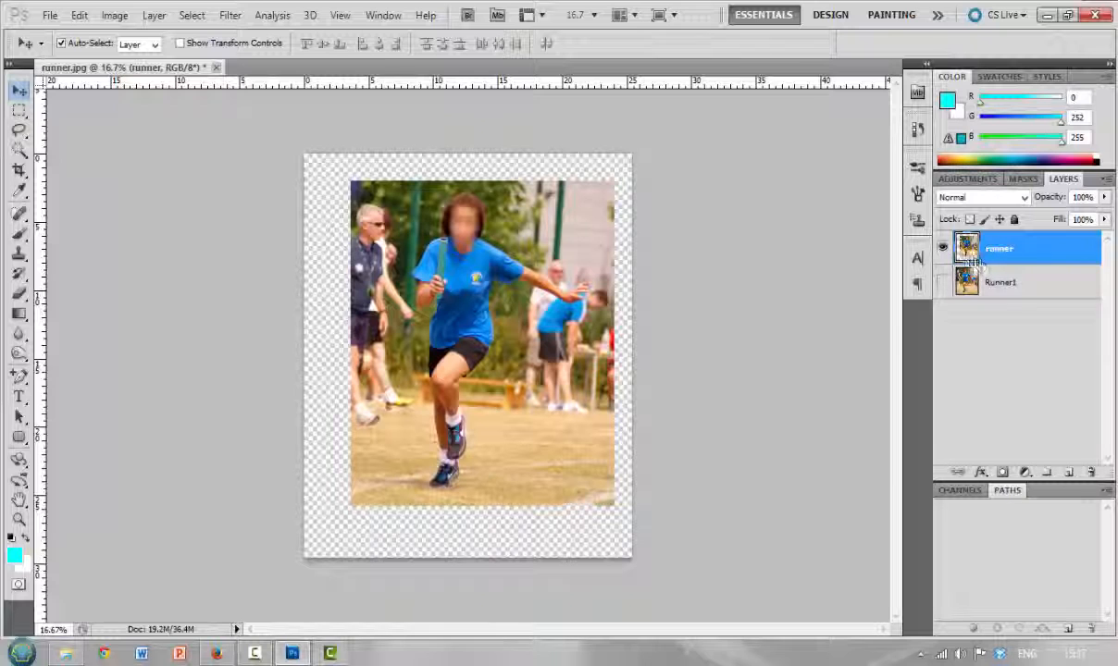
{"action": "left_click", "coordinate": [943, 282]}
{"action": "left_click", "coordinate": [943, 248]}
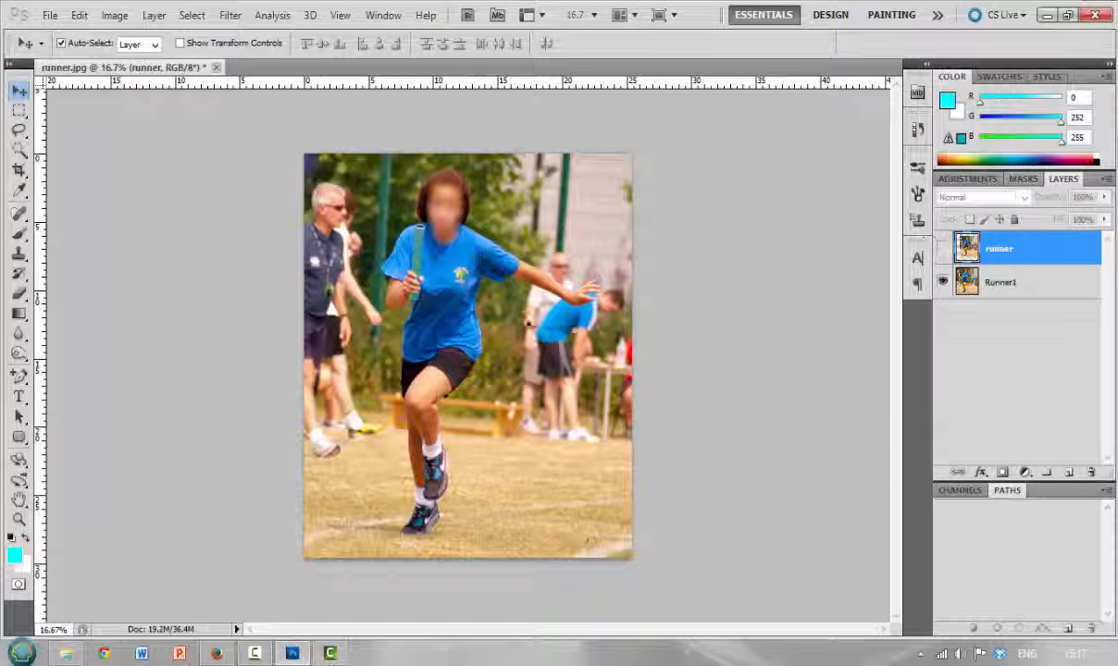
{"action": "left_click", "coordinate": [944, 248]}
{"action": "left_click", "coordinate": [943, 248]}
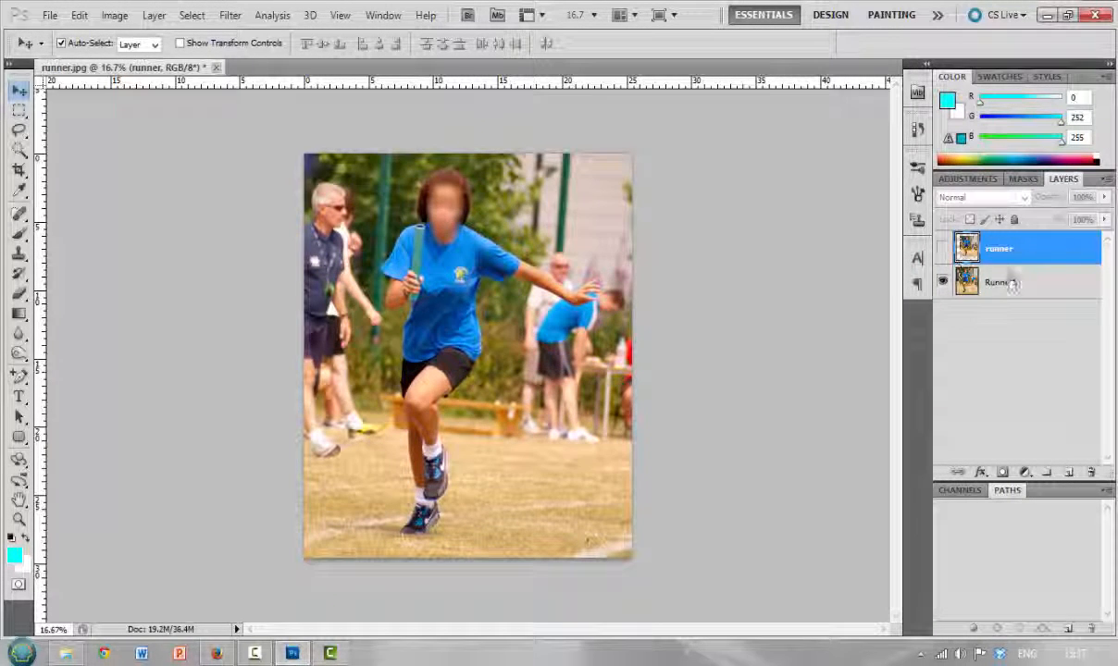
{"action": "left_click_drag", "start_coordinate": [1016, 254], "coordinate": [1094, 472]}
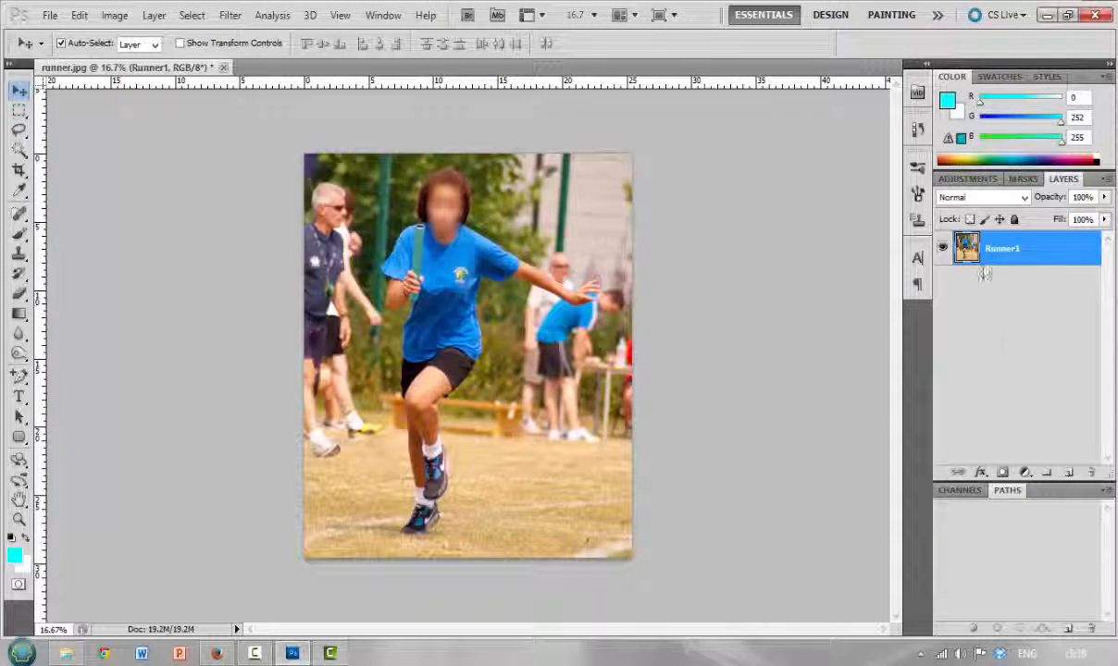
Duplicate the Runner1 layer and hide the original.
{"action": "left_click_drag", "start_coordinate": [970, 252], "coordinate": [1068, 473]}
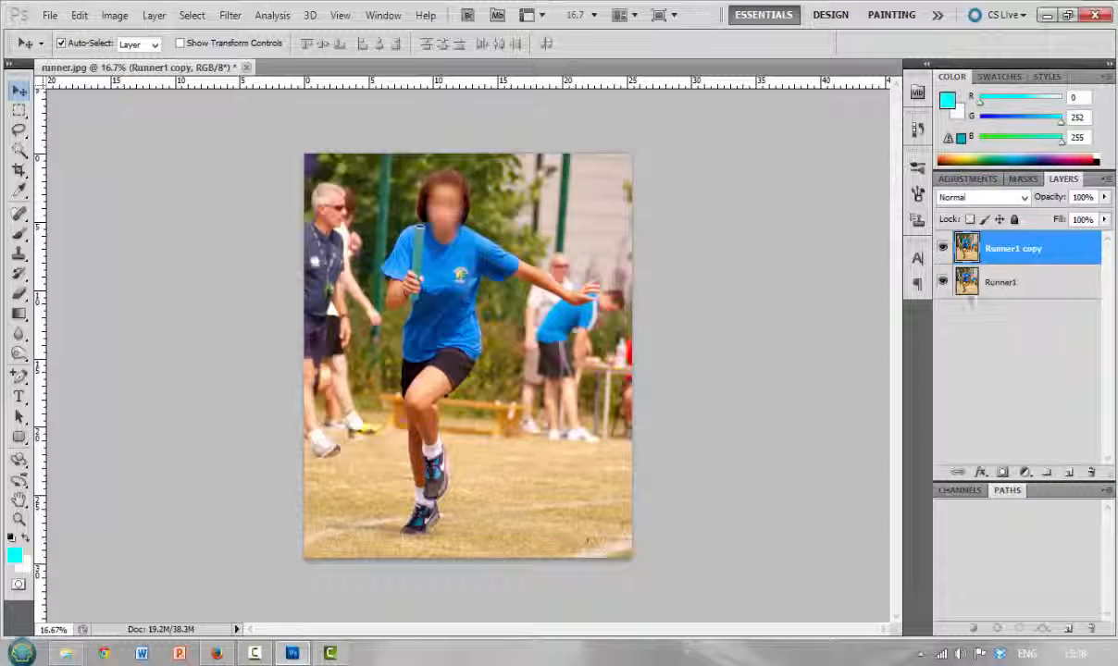
{"action": "left_click", "coordinate": [943, 283]}
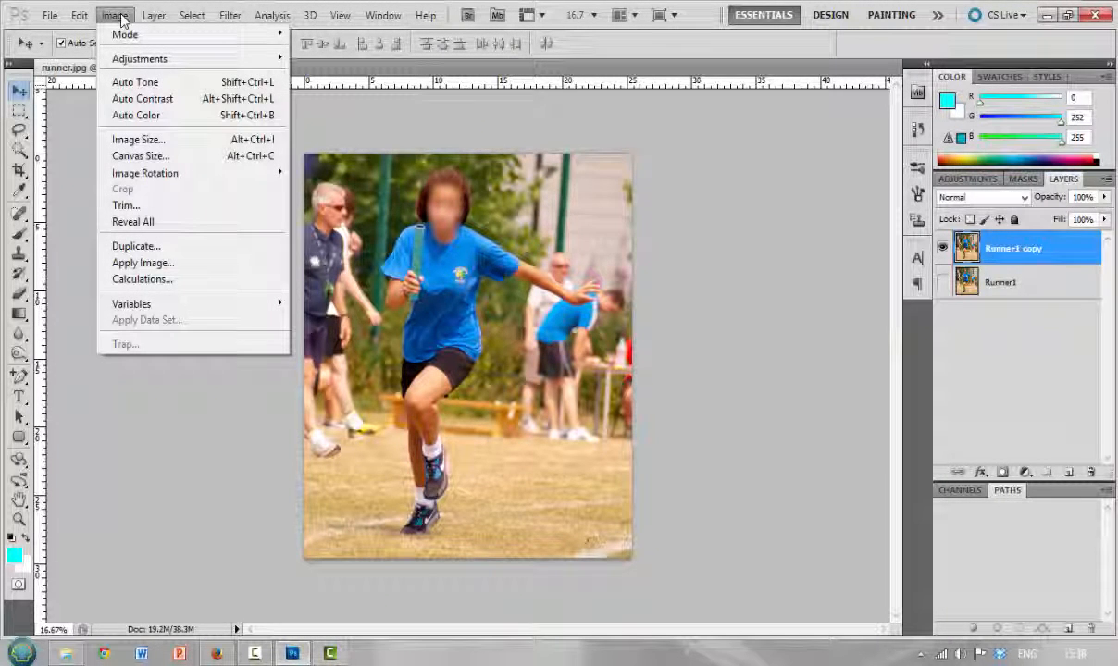
Try a Brightness/Contrast adjustment on the Runner1 copy layer with brightness 48 and contrast -14.
{"action": "mouse_move", "coordinate": [121, 58]}
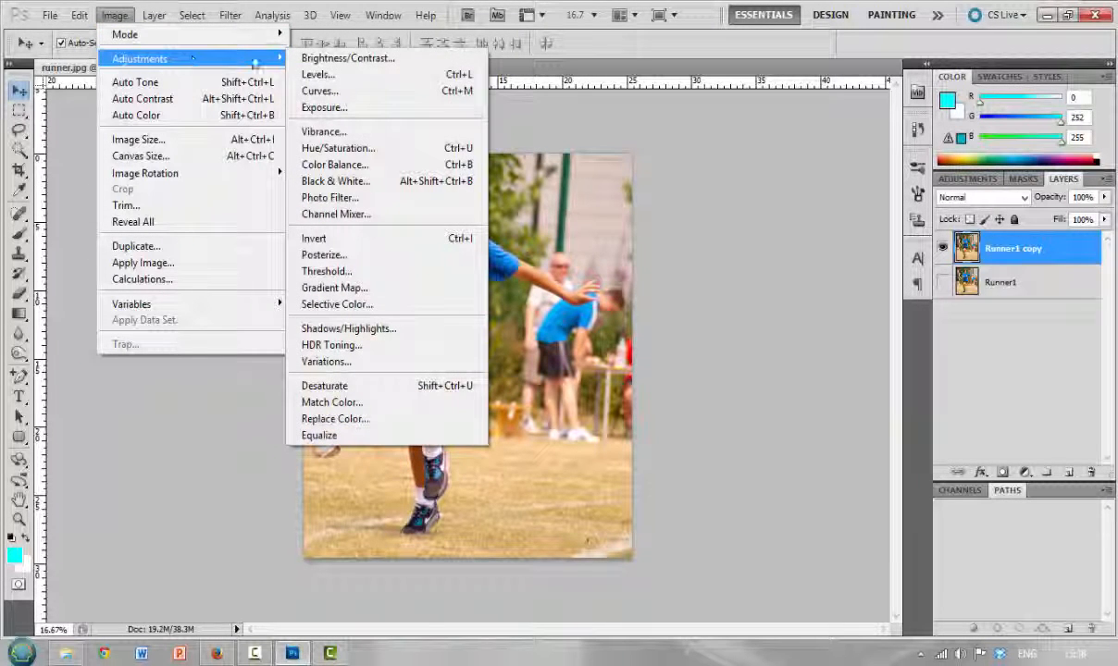
{"action": "left_click", "coordinate": [345, 60]}
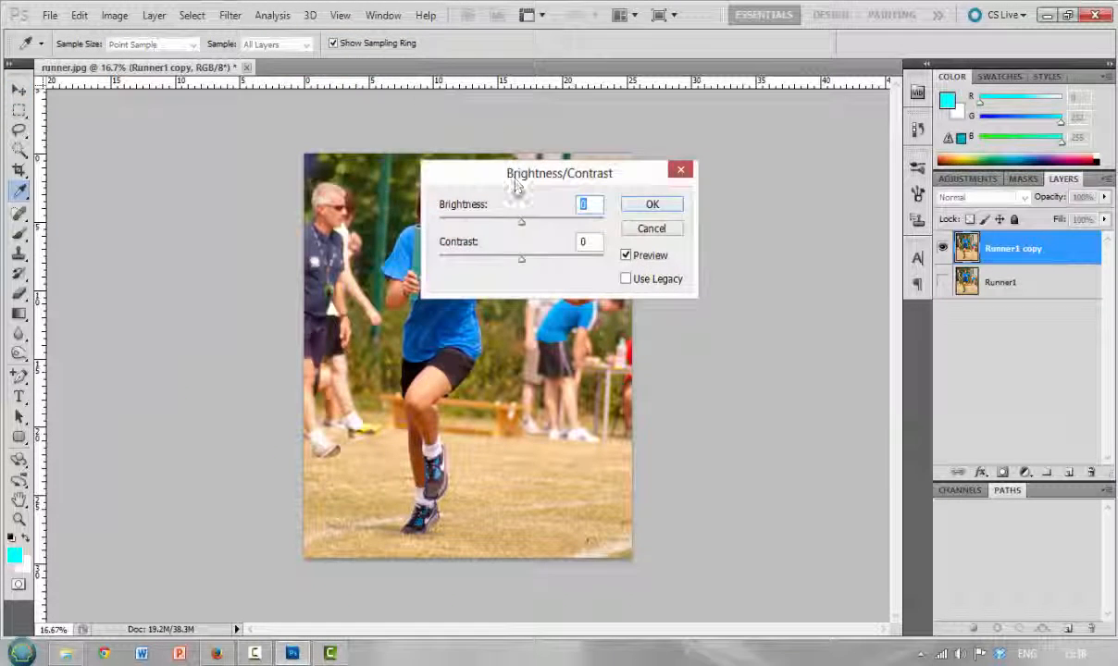
{"action": "left_click_drag", "start_coordinate": [517, 187], "coordinate": [727, 118]}
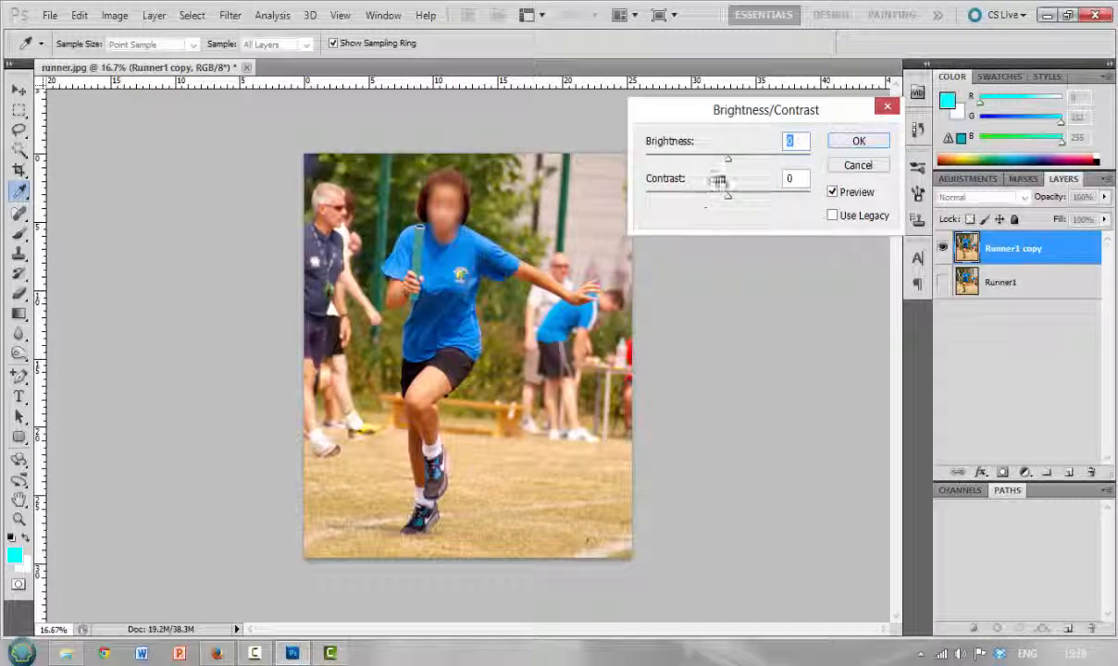
{"action": "left_click_drag", "start_coordinate": [736, 164], "coordinate": [756, 161]}
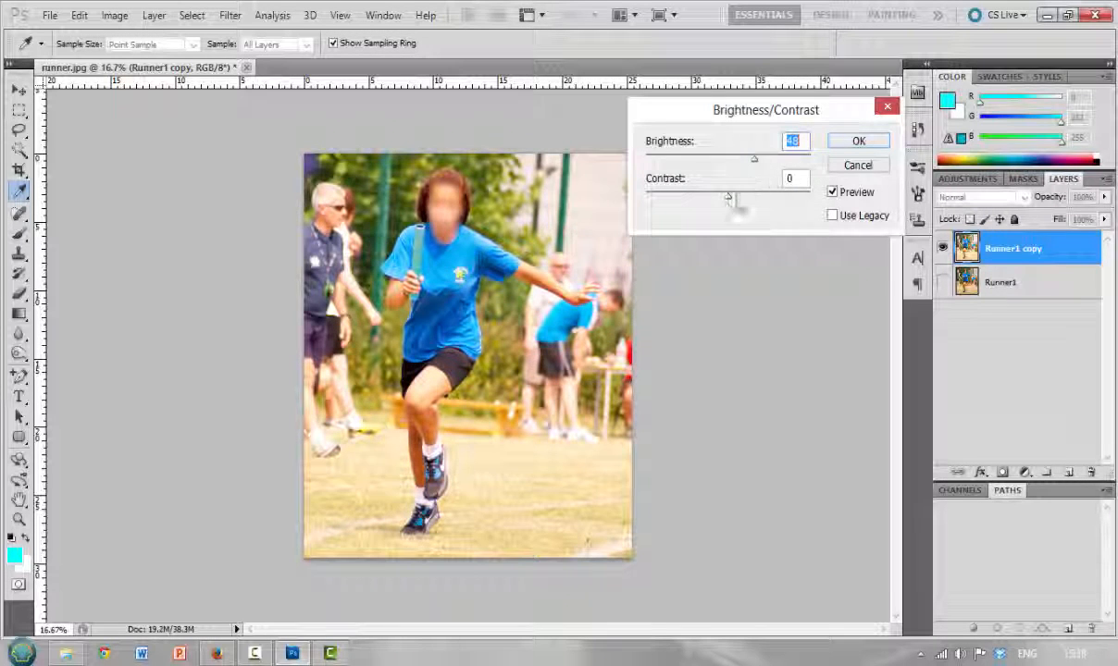
{"action": "left_click_drag", "start_coordinate": [729, 203], "coordinate": [690, 213]}
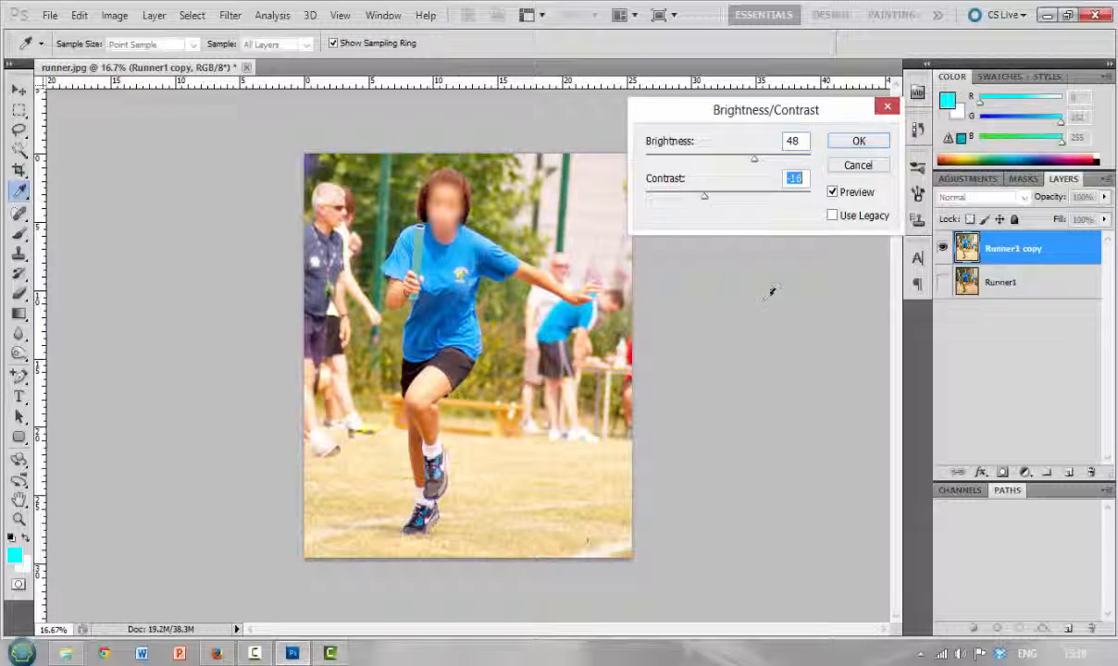
{"action": "key", "text": "Up"}
{"action": "key", "text": "Up"}
Compare the photo with and without the brightness and contrast changes using the preview, and discard the adjustment.
{"action": "left_click", "coordinate": [832, 193]}
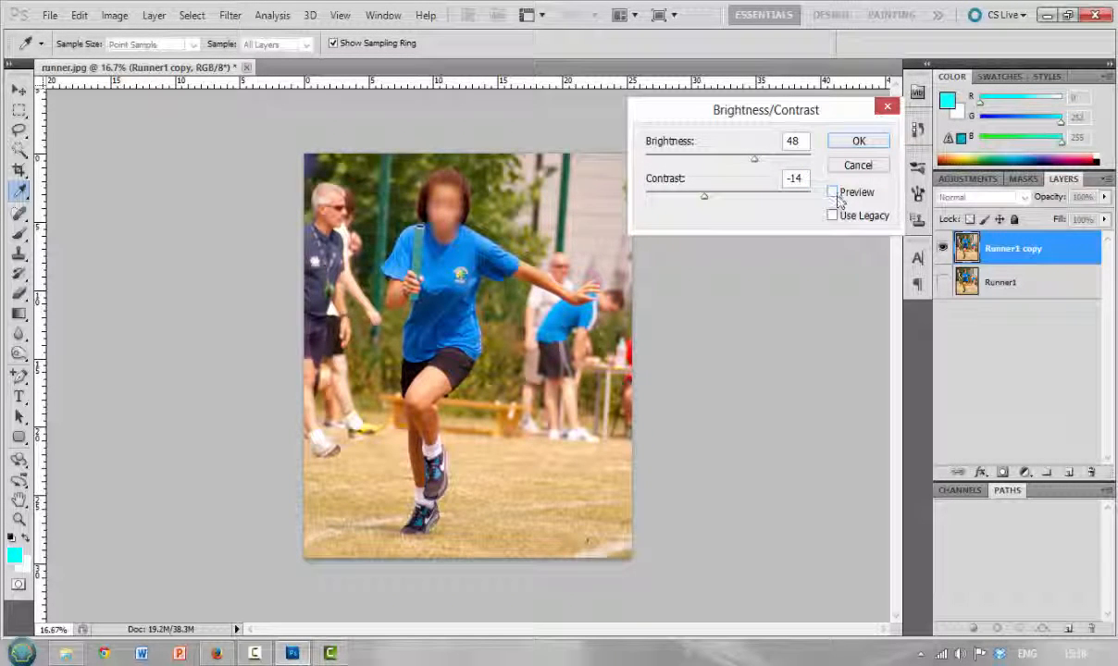
{"action": "left_click", "coordinate": [833, 193]}
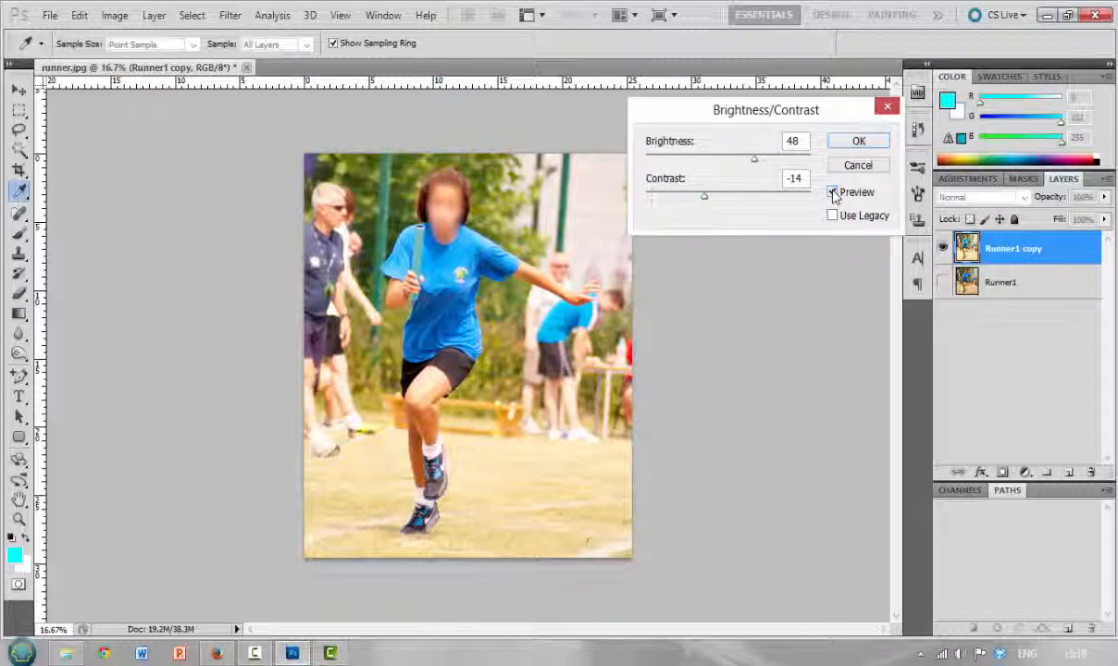
{"action": "left_click", "coordinate": [833, 194]}
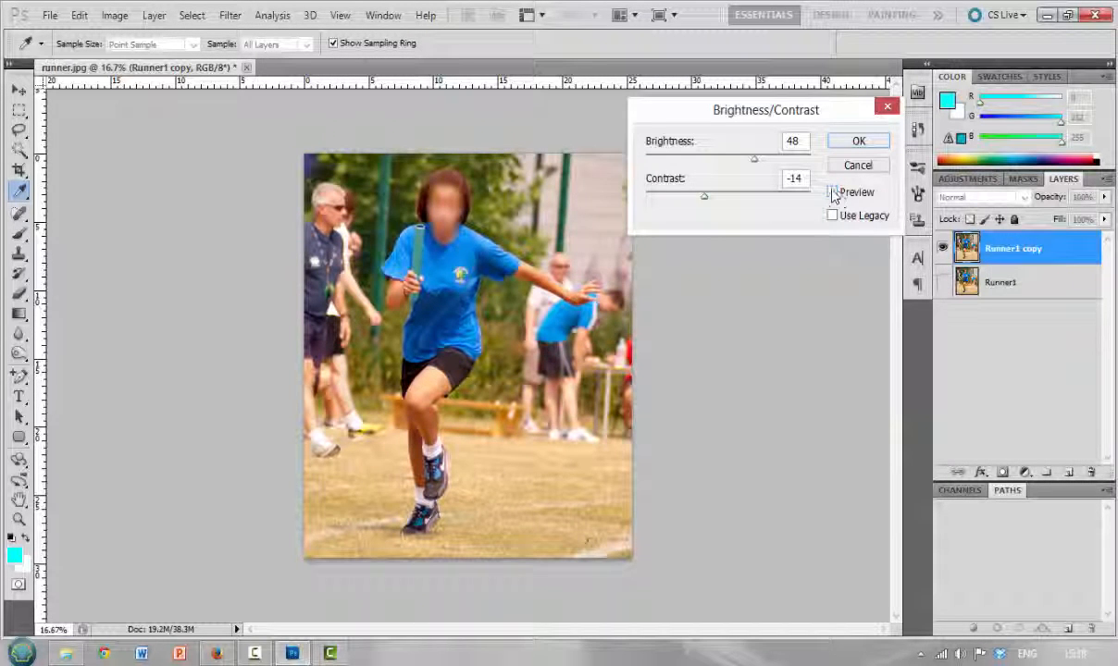
{"action": "left_click", "coordinate": [833, 193]}
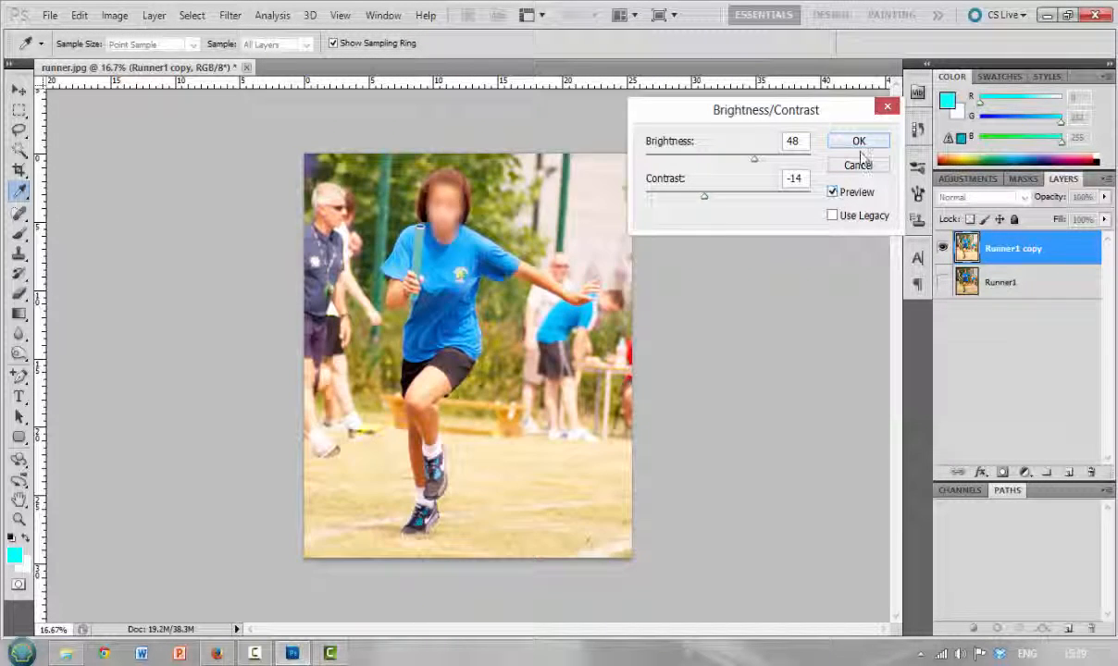
{"action": "left_click", "coordinate": [859, 166]}
{"action": "key", "text": "v"}
Try a Hue/Saturation adjustment on the Runner1 copy layer with a hue of -3, and reset the hue to 0.
{"action": "left_click", "coordinate": [115, 14]}
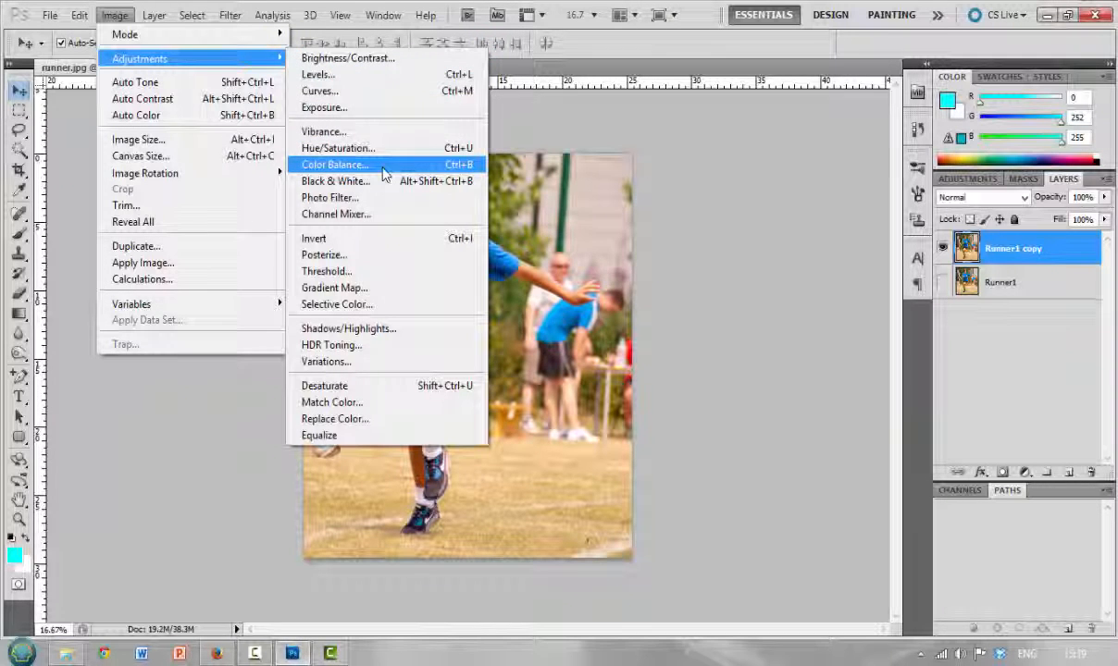
{"action": "left_click", "coordinate": [359, 148]}
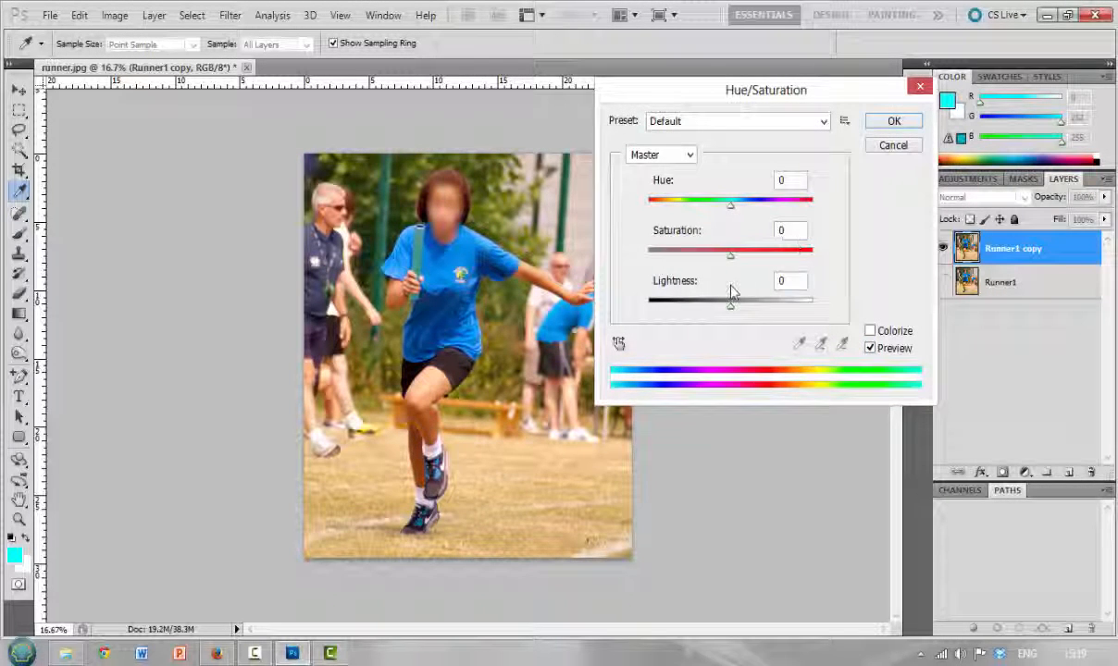
{"action": "mouse_move", "coordinate": [731, 255]}
{"action": "left_mouse_down"}
{"action": "mouse_move", "coordinate": [764, 259]}
{"action": "mouse_move", "coordinate": [648, 258]}
{"action": "mouse_move", "coordinate": [766, 260]}
{"action": "mouse_move", "coordinate": [728, 258]}
{"action": "left_mouse_up"}
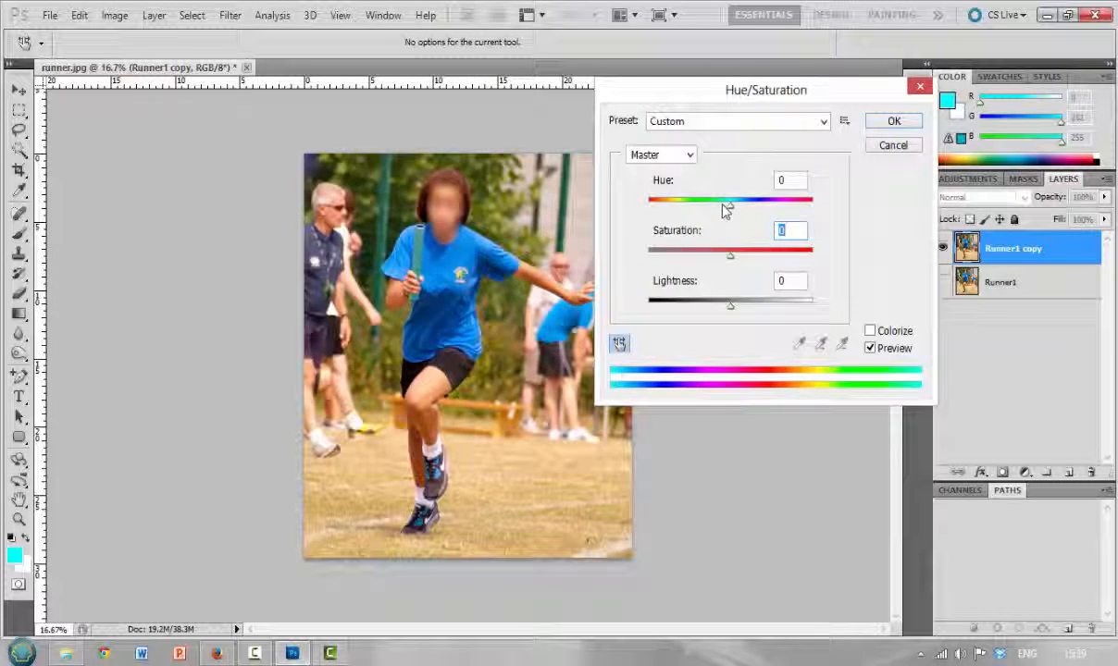
{"action": "mouse_move", "coordinate": [732, 207]}
{"action": "left_mouse_down"}
{"action": "mouse_move", "coordinate": [659, 213]}
{"action": "mouse_move", "coordinate": [731, 213]}
{"action": "left_mouse_up"}
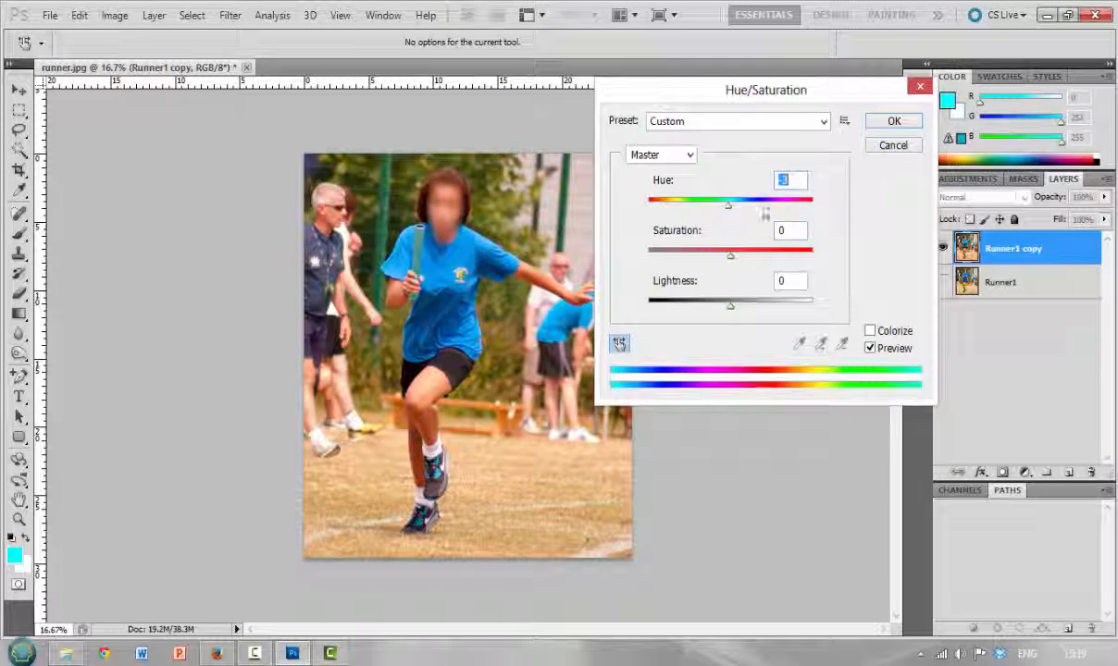
{"action": "type", "text": "0"}
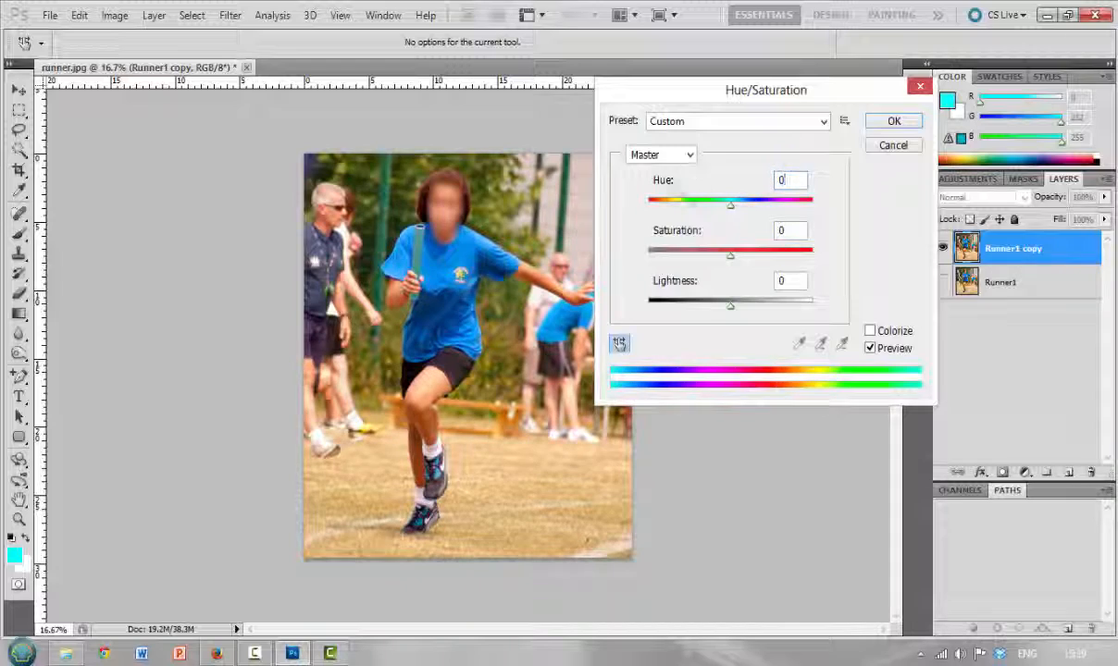
Try a Hue/Saturation combination of lightness -40, saturation -48 and hue +16.
{"action": "left_click_drag", "start_coordinate": [733, 309], "coordinate": [699, 313]}
{"action": "left_click_drag", "start_coordinate": [731, 258], "coordinate": [692, 262]}
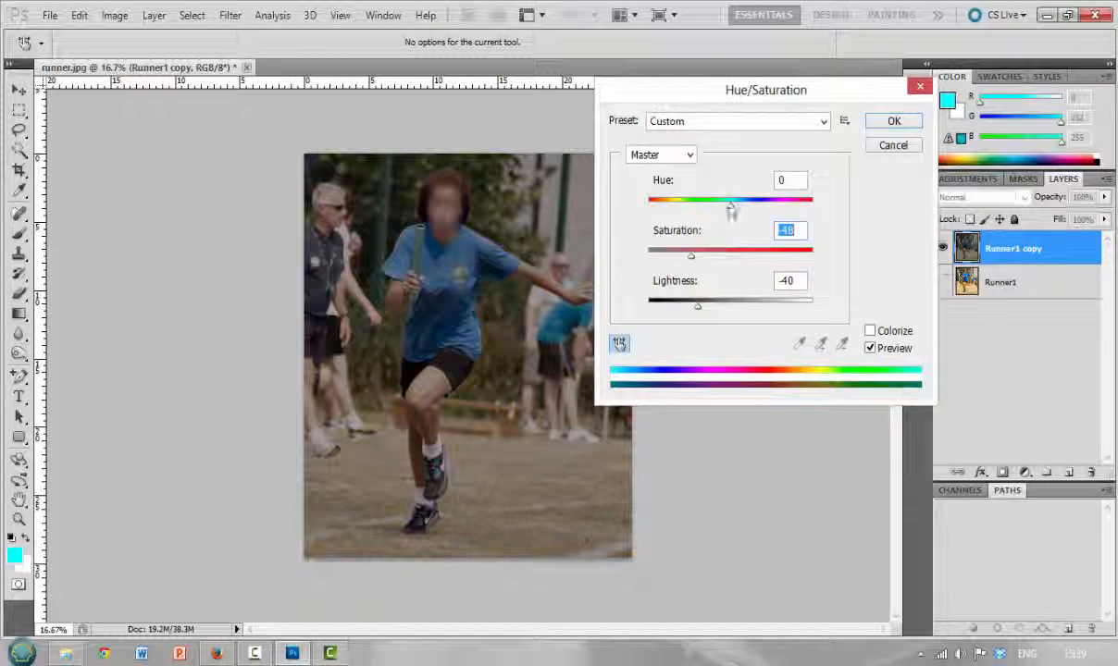
{"action": "mouse_move", "coordinate": [732, 212]}
{"action": "left_mouse_down"}
{"action": "mouse_move", "coordinate": [756, 212]}
{"action": "mouse_move", "coordinate": [744, 208]}
{"action": "left_mouse_up"}
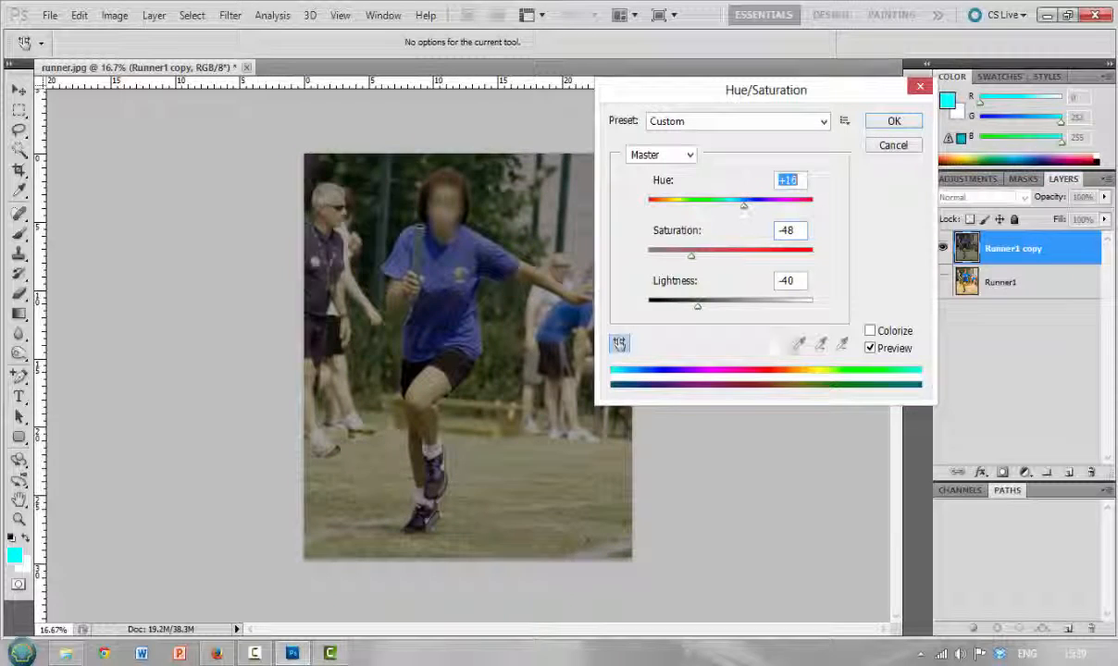
Compare the photo with and without the hue and saturation changes using the preview, and discard the adjustment.
{"action": "left_click", "coordinate": [870, 348]}
{"action": "left_click", "coordinate": [870, 348]}
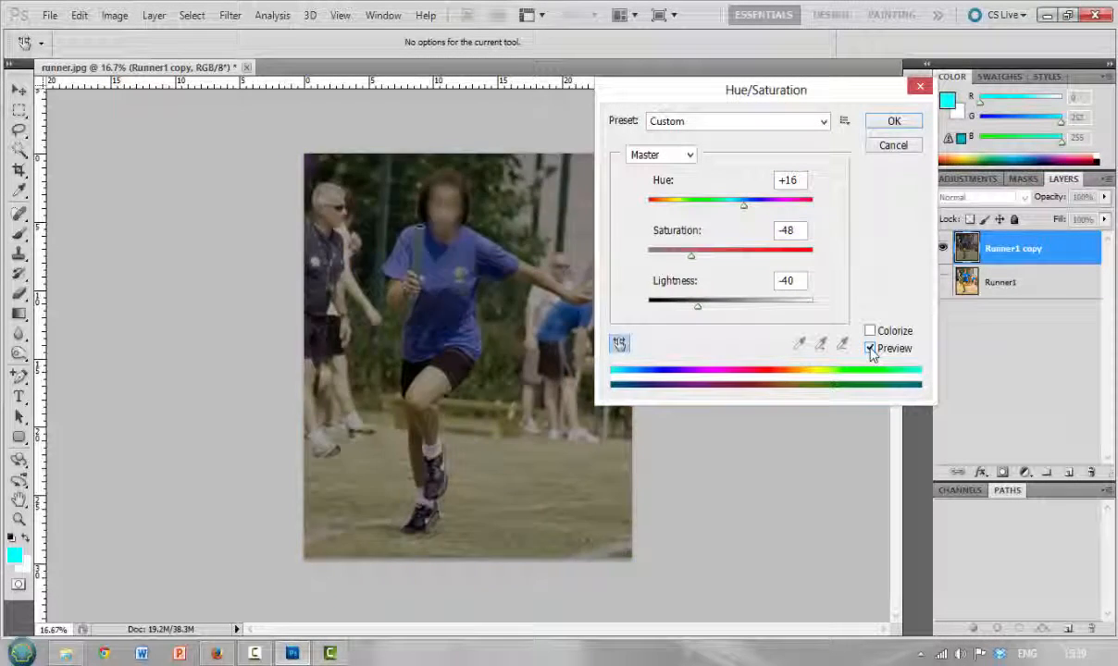
{"action": "left_click", "coordinate": [871, 348]}
{"action": "left_click", "coordinate": [890, 146]}
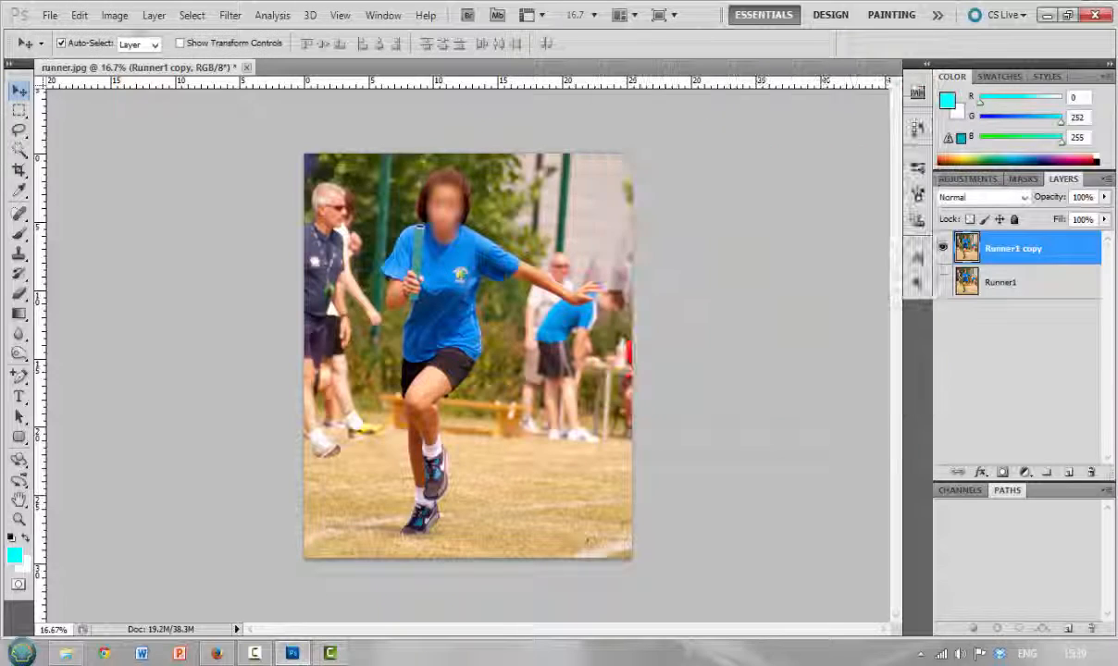
Try a Color Balance adjustment on the Runner1 copy layer with midtone levels +27, +28 and +13.
{"action": "left_click", "coordinate": [115, 15]}
{"action": "mouse_move", "coordinate": [158, 62]}
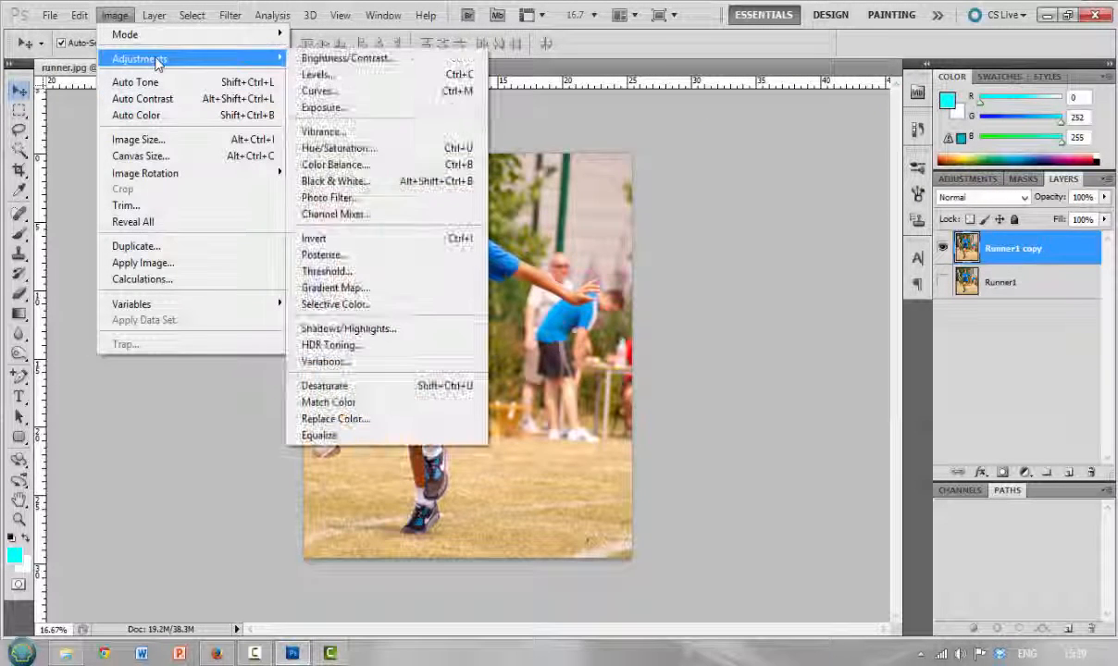
{"action": "left_click", "coordinate": [387, 167]}
{"action": "left_click_drag", "start_coordinate": [521, 155], "coordinate": [815, 106]}
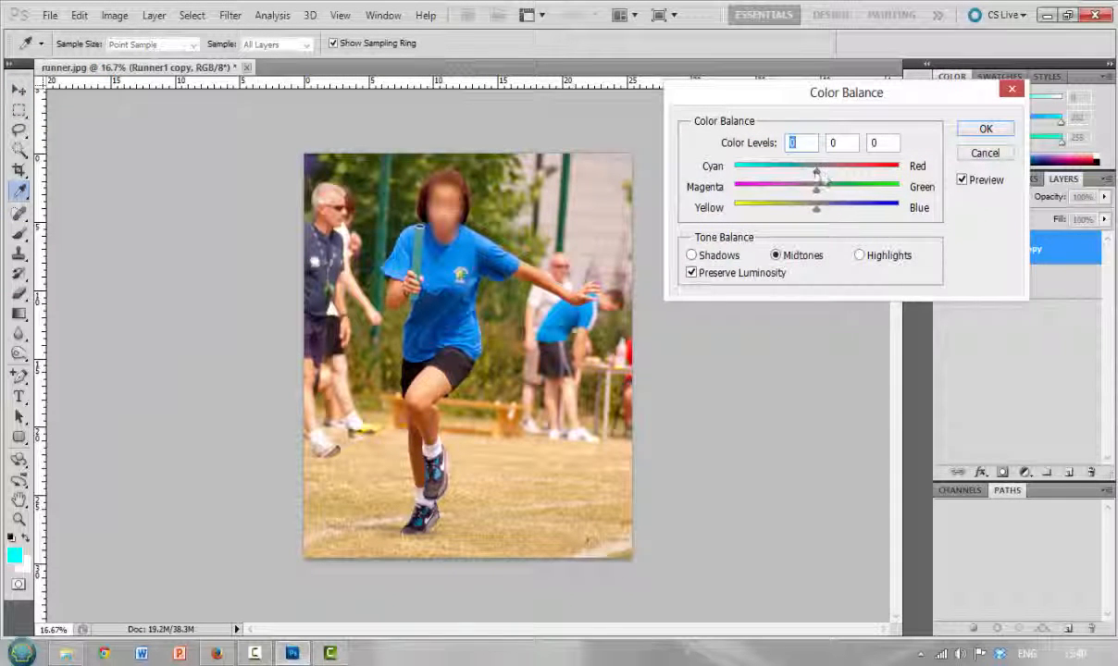
{"action": "left_click_drag", "start_coordinate": [819, 176], "coordinate": [828, 211]}
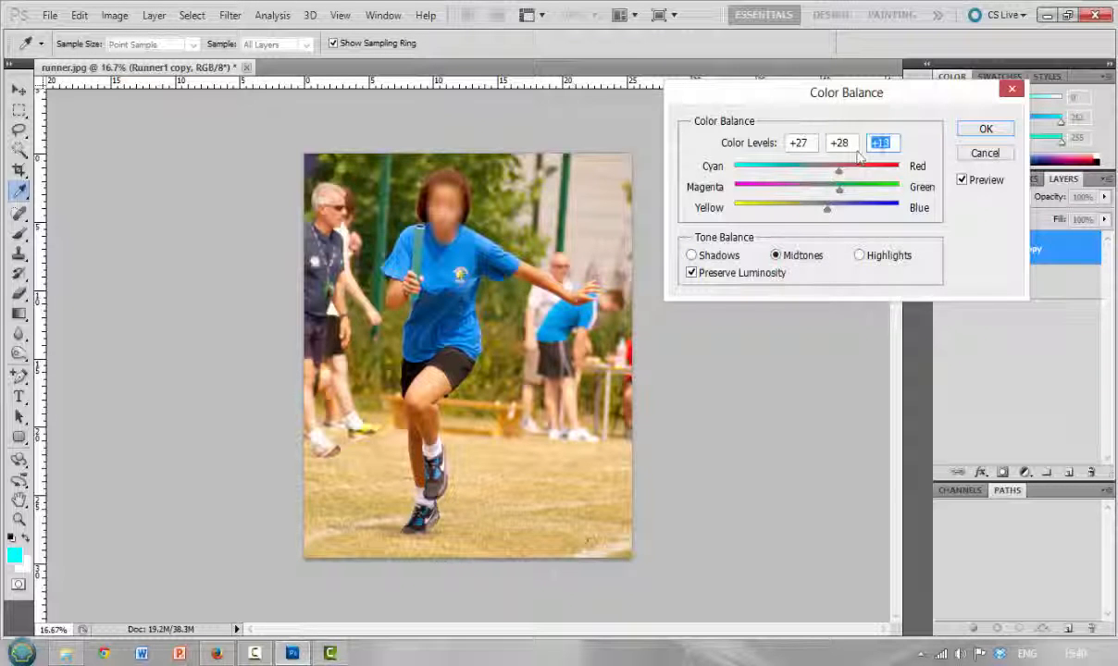
Reset all three midtone color levels to 0.
{"action": "type", "text": "0"}
{"action": "key", "text": "shift+Tab"}
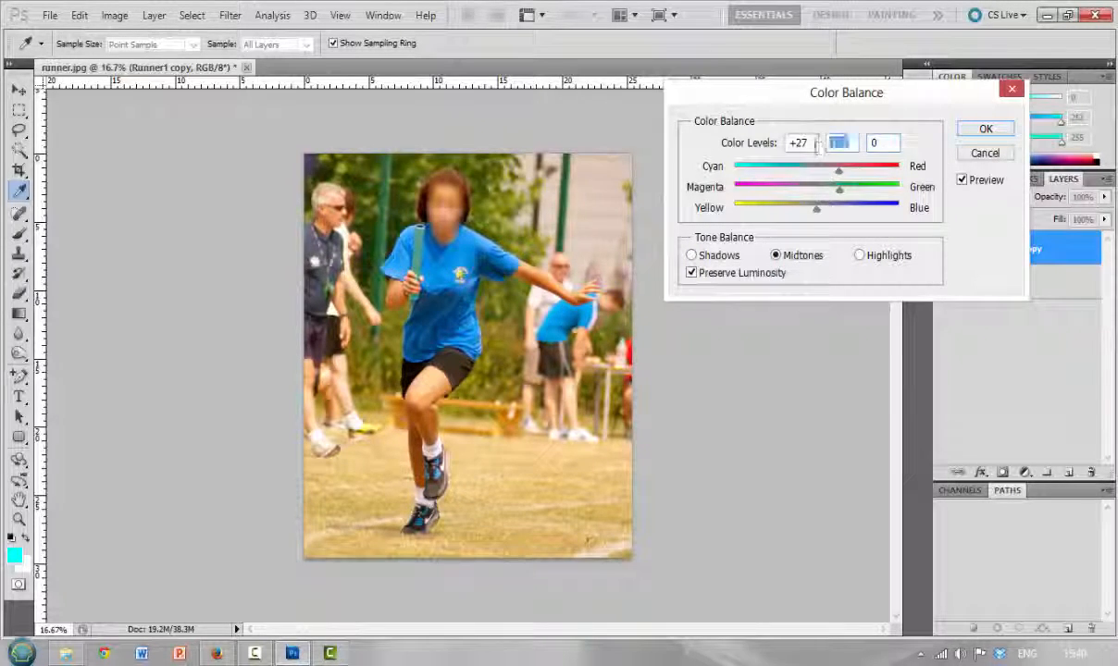
{"action": "type", "text": "0"}
{"action": "key", "text": "shift+Tab"}
{"action": "type", "text": "0"}
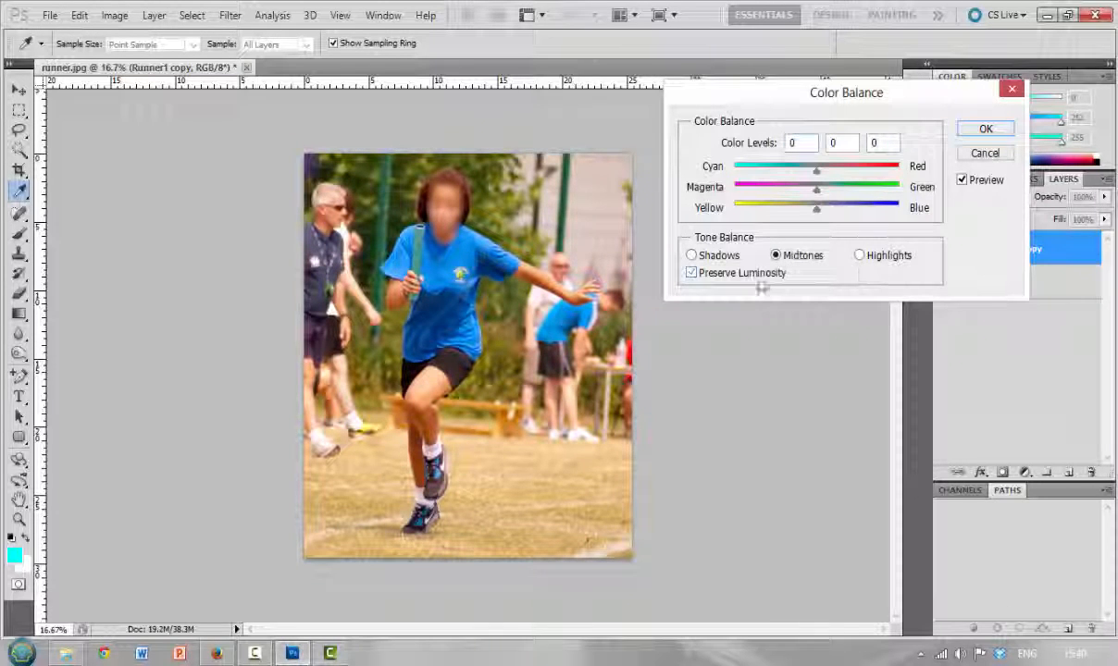
Try a highlights cyan-red level of +45 with Preserve Luminosity off, and discard the Color Balance adjustment.
{"action": "left_click", "coordinate": [718, 272]}
{"action": "left_click", "coordinate": [861, 257]}
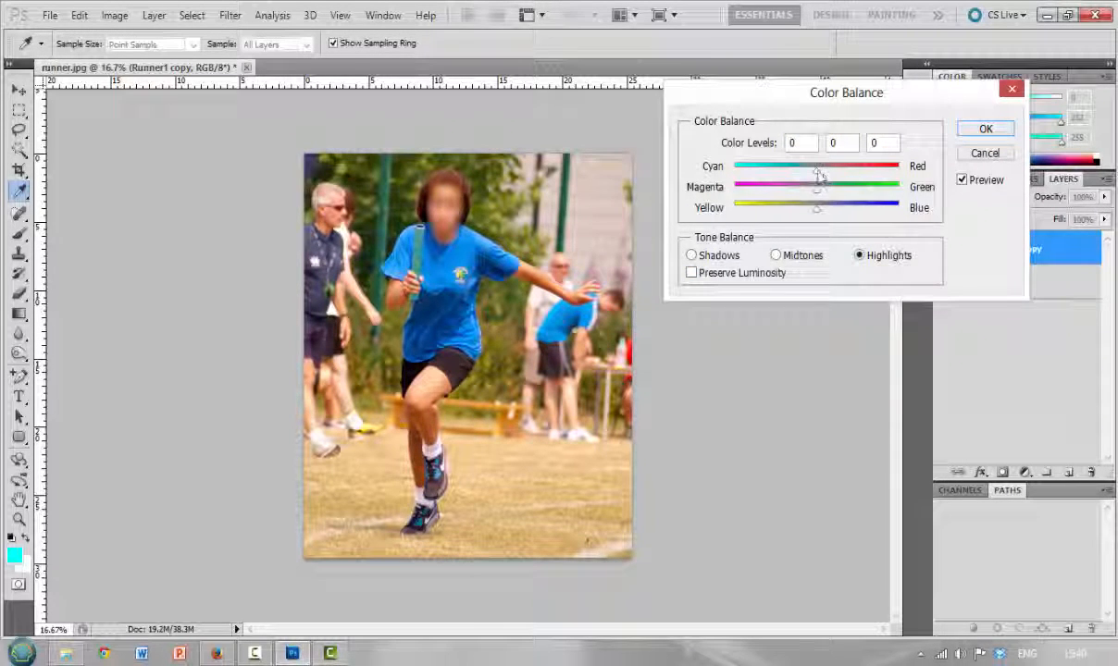
{"action": "left_click_drag", "start_coordinate": [816, 172], "coordinate": [852, 176]}
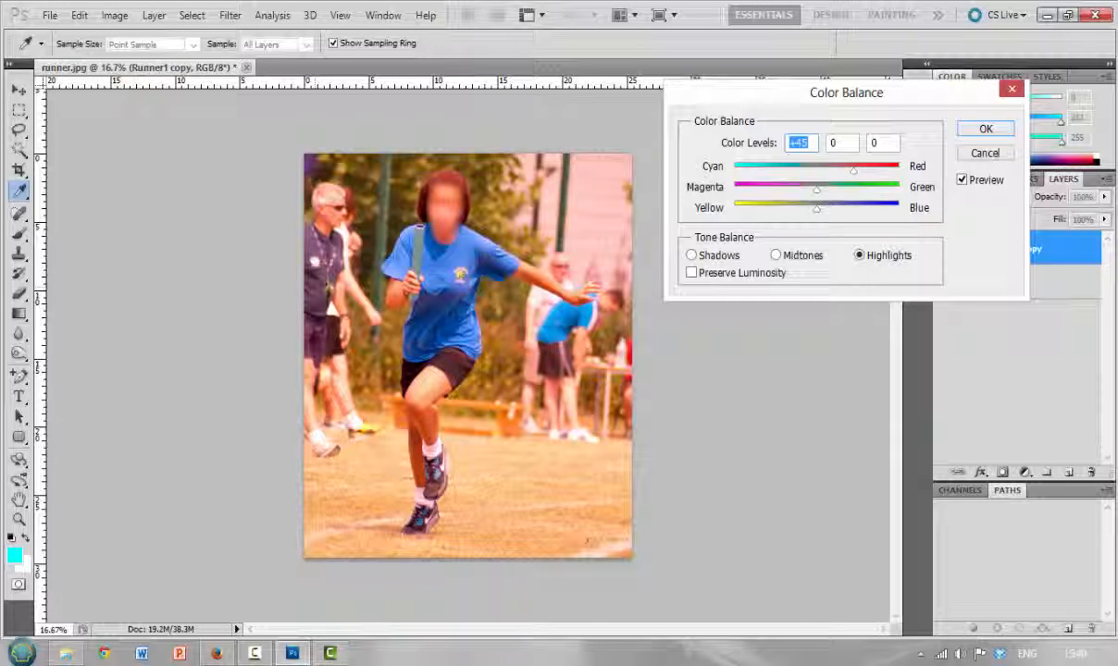
{"action": "left_click", "coordinate": [987, 152]}
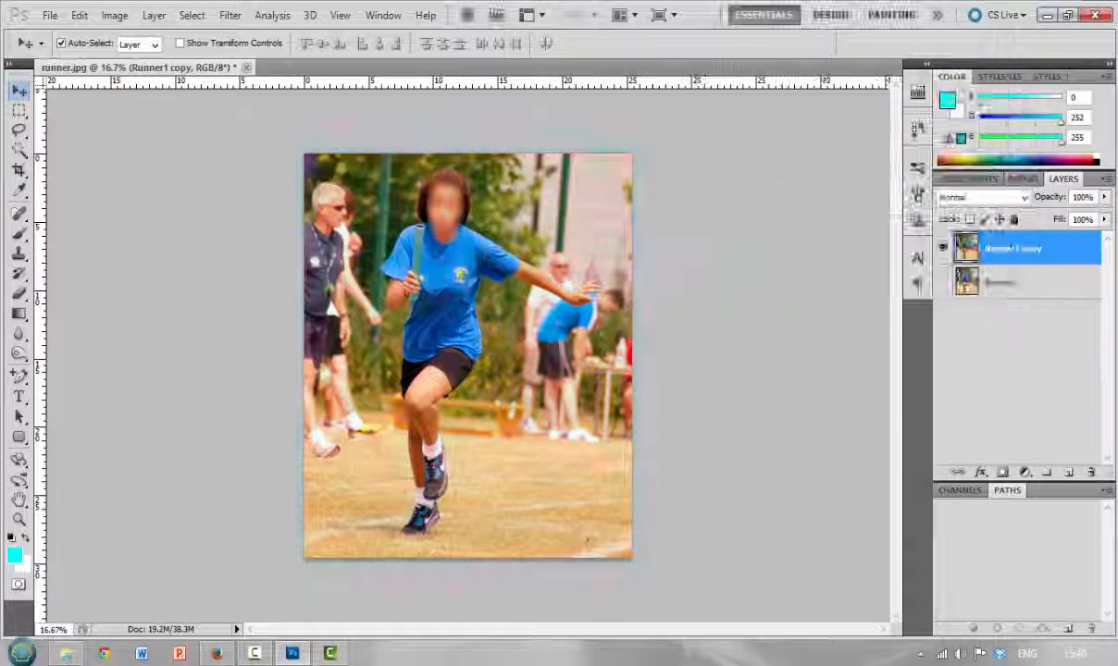
Browse the image adjustment commands available for the Runner1 copy layer.
{"action": "left_click", "coordinate": [116, 16]}
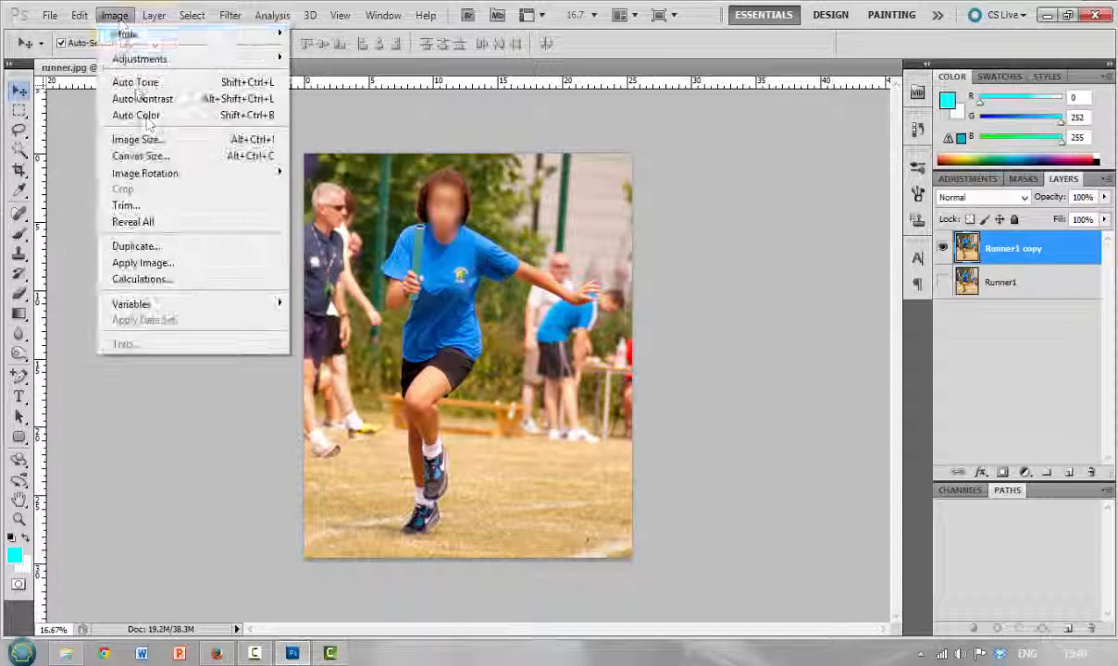
{"action": "mouse_move", "coordinate": [152, 58]}
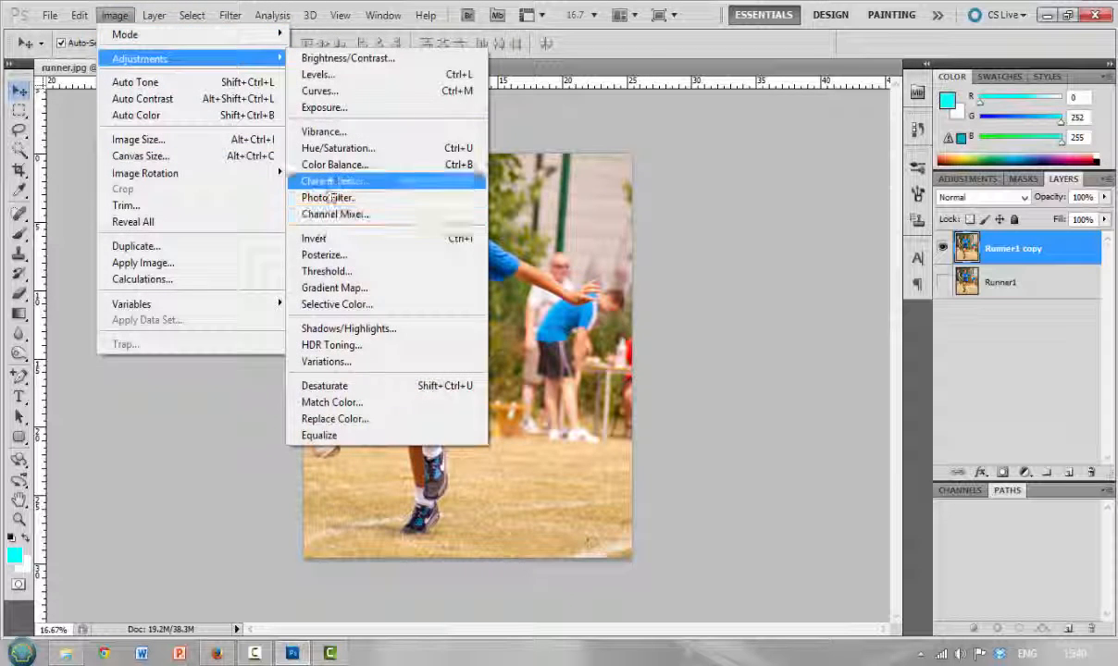